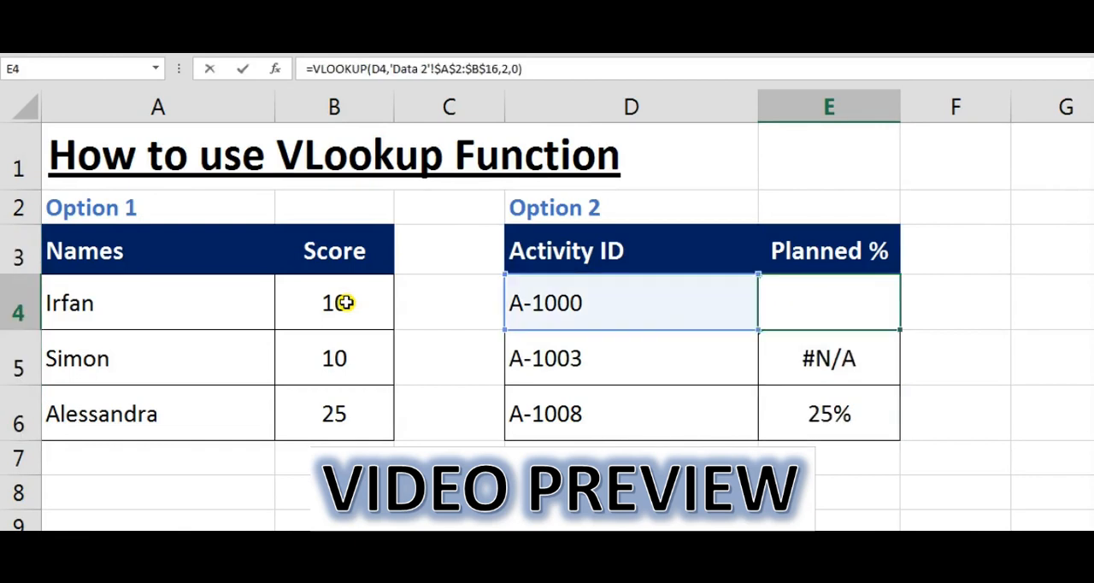
- Add &"*" to the Planned % VLOOKUP formula in cell E4
{"action": "key", "text": "F2"}
{"action": "type", "text": "&\"*\""}
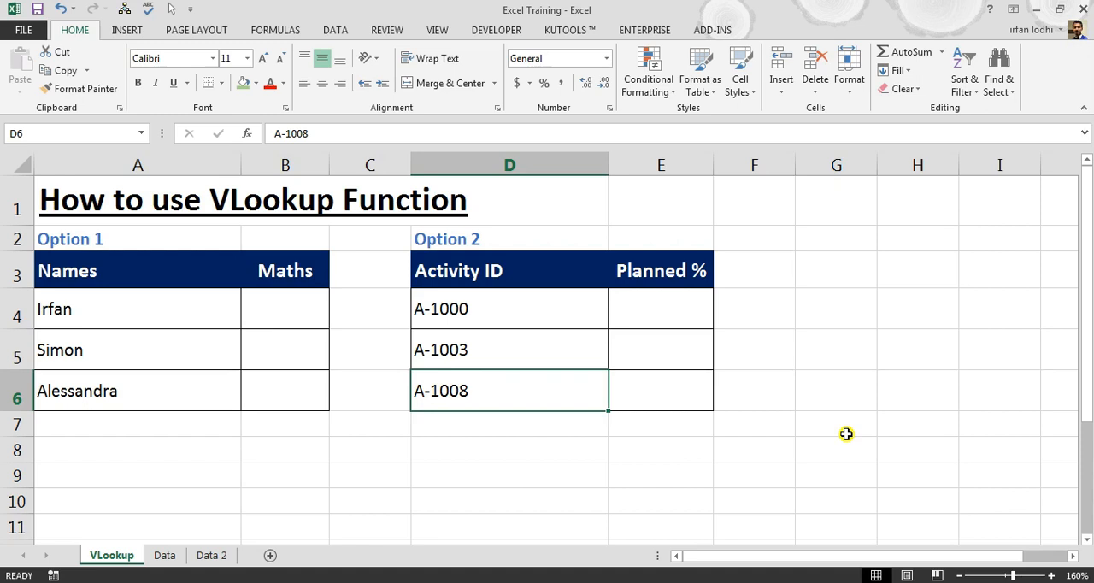
- Examine the Names and Score columns of the Option 1 table on the VLookup sheet
{"action": "left_click", "coordinate": [122, 273]}
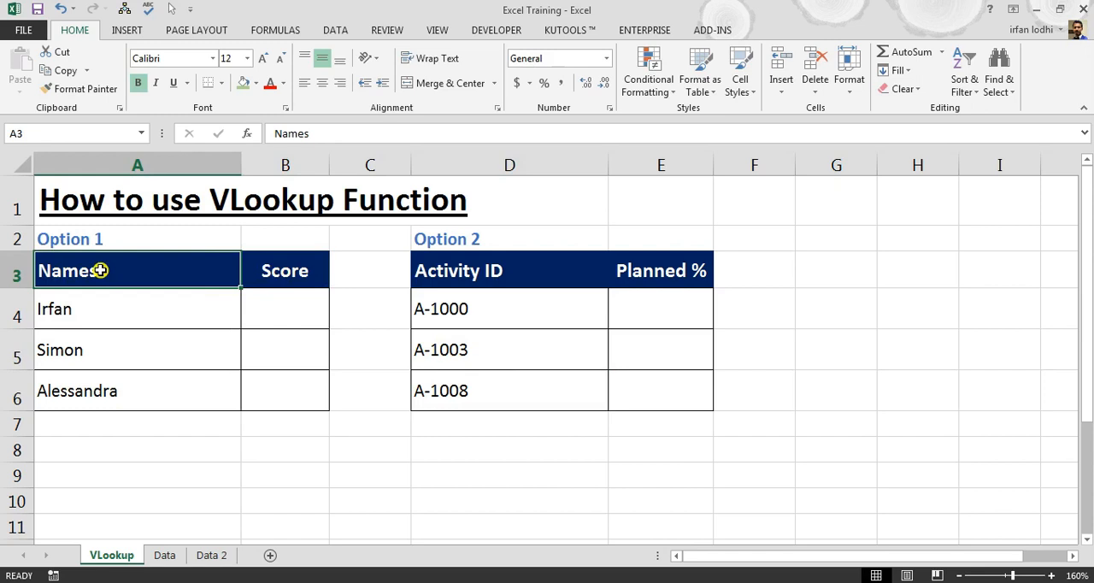
{"action": "left_click_drag", "start_coordinate": [100, 270], "coordinate": [285, 390]}
{"action": "left_click_drag", "start_coordinate": [80, 308], "coordinate": [80, 390]}
{"action": "left_click", "coordinate": [287, 309]}
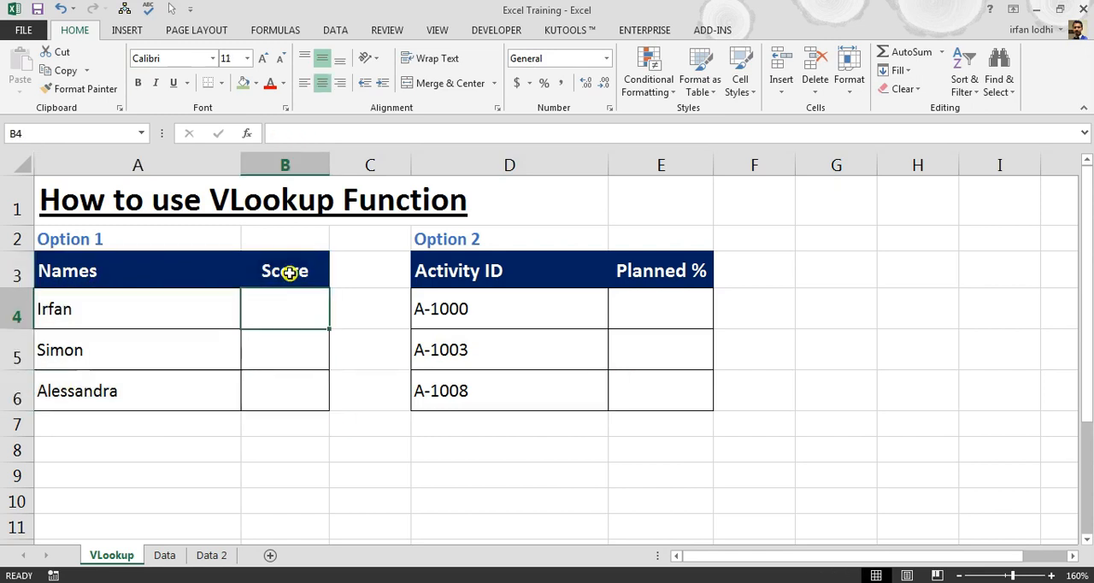
{"action": "left_click_drag", "start_coordinate": [287, 312], "coordinate": [285, 402]}
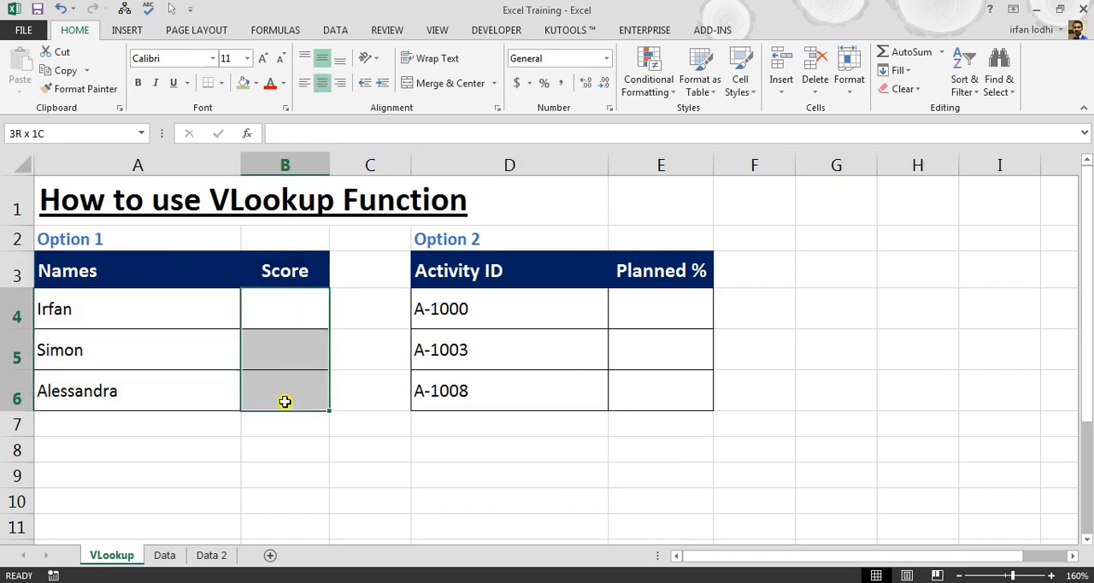
{"action": "left_click", "coordinate": [322, 272]}
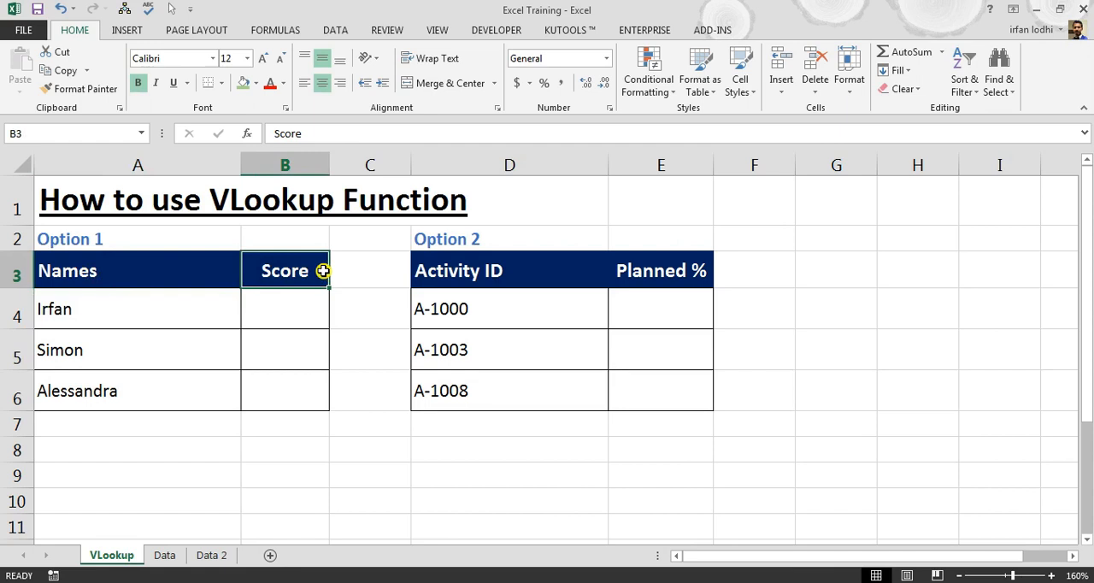
- Examine the full list of names and scores on the Data sheet, down to row 16
{"action": "left_click", "coordinate": [165, 556]}
{"action": "left_click", "coordinate": [76, 190]}
{"action": "scroll", "coordinate": [330, 459], "scroll_direction": "down", "scroll_amount": 1}
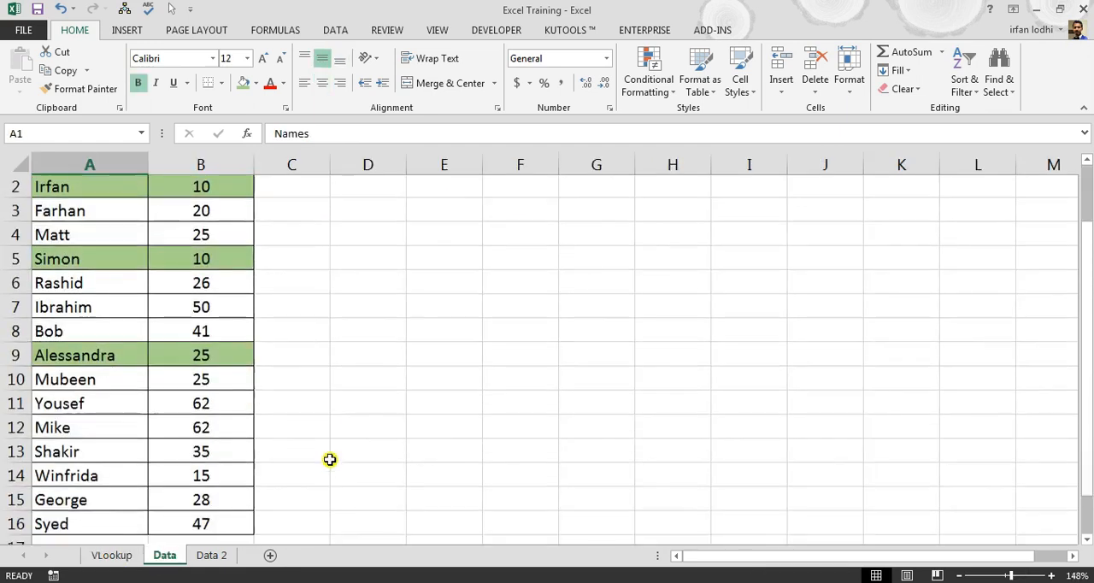
{"action": "scroll", "coordinate": [329, 459], "scroll_direction": "down", "scroll_amount": 3}
{"action": "scroll", "coordinate": [330, 459], "scroll_direction": "up", "scroll_amount": 1}
{"action": "left_click", "coordinate": [154, 412]}
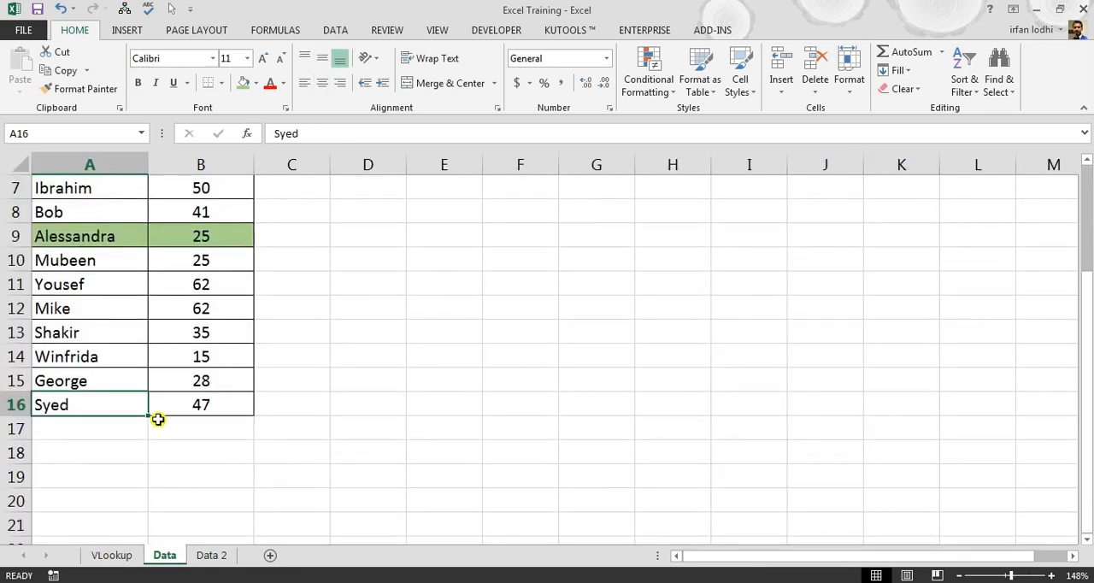
{"action": "scroll", "coordinate": [158, 420], "scroll_direction": "up", "scroll_amount": 2}
{"action": "left_click_drag", "start_coordinate": [219, 217], "coordinate": [233, 539]}
{"action": "left_click", "coordinate": [520, 436]}
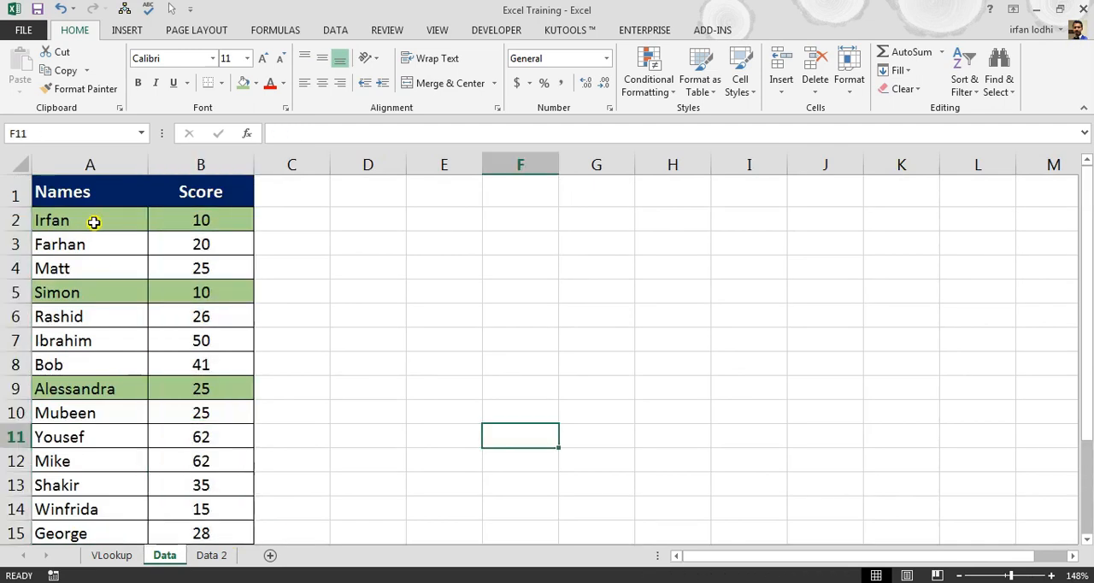
- Compare the Option 1 table on the VLookup sheet with the source table on the Data sheet
{"action": "left_click", "coordinate": [123, 560]}
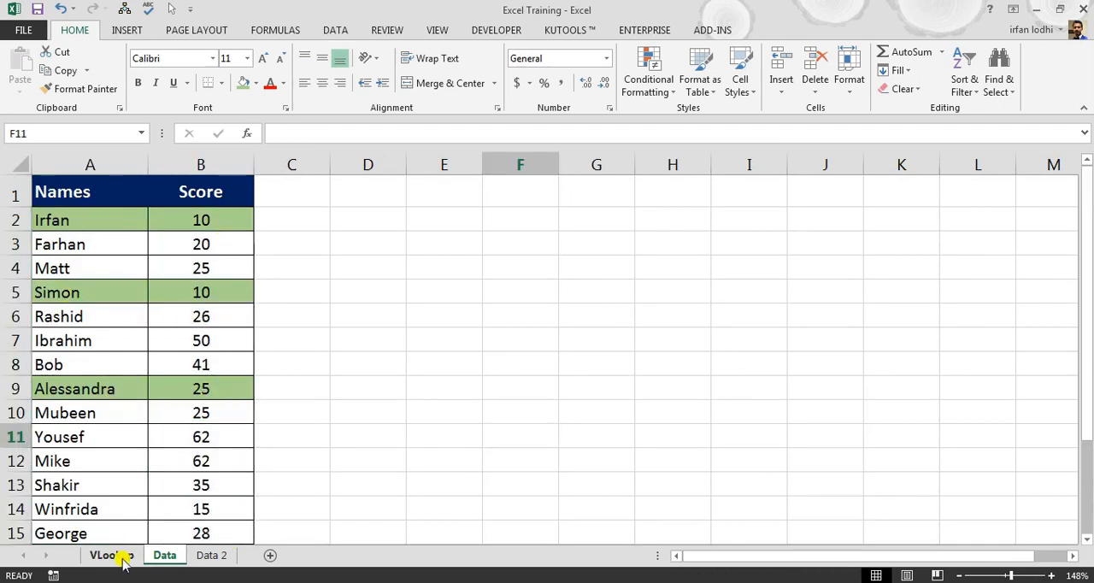
{"action": "left_click_drag", "start_coordinate": [101, 276], "coordinate": [288, 386]}
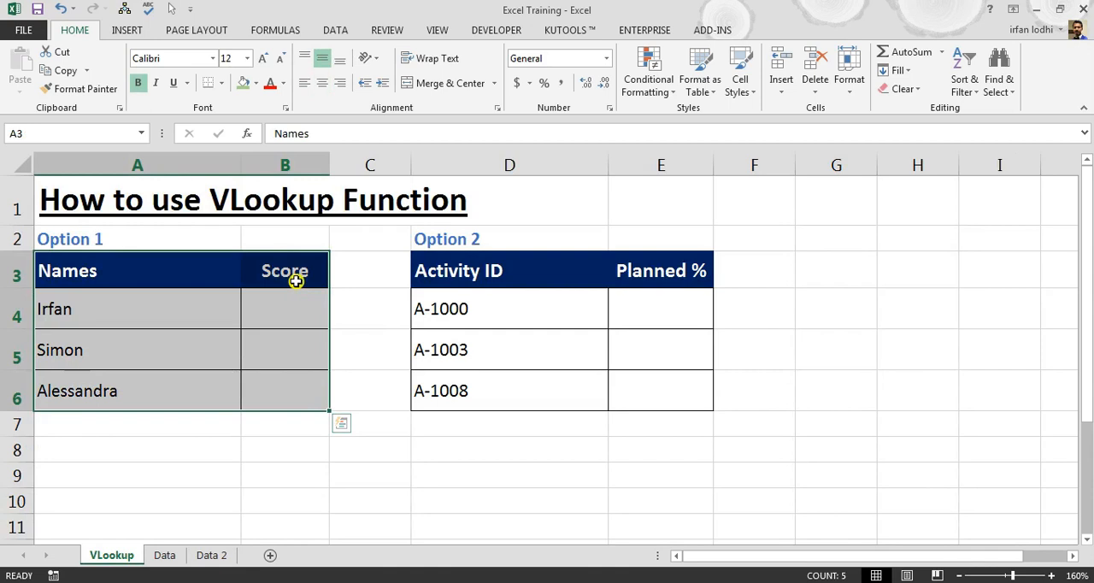
{"action": "left_click", "coordinate": [297, 311]}
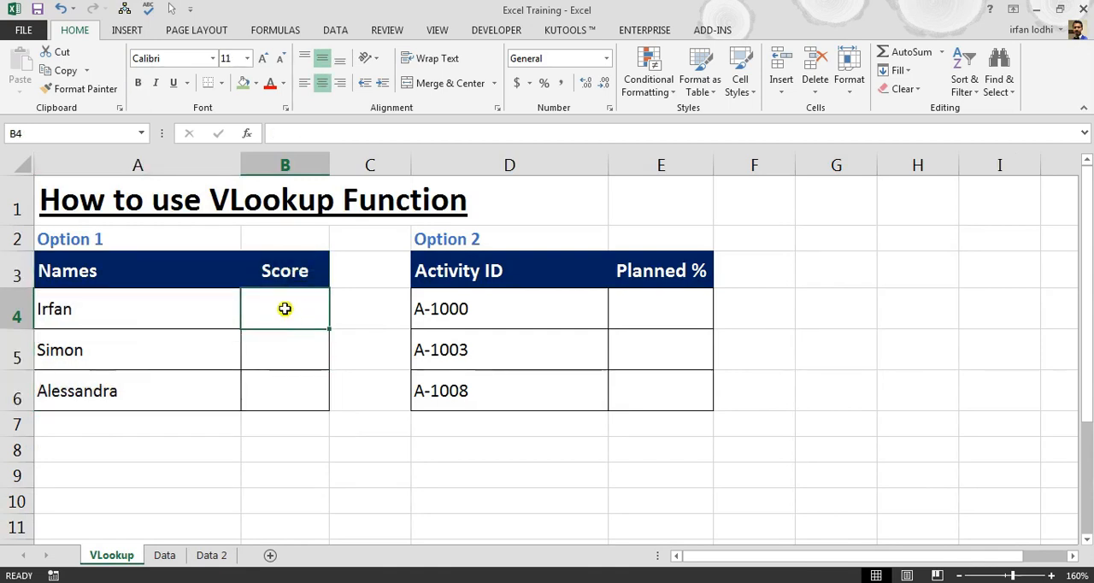
{"action": "key", "text": "ctrl+Page_Down"}
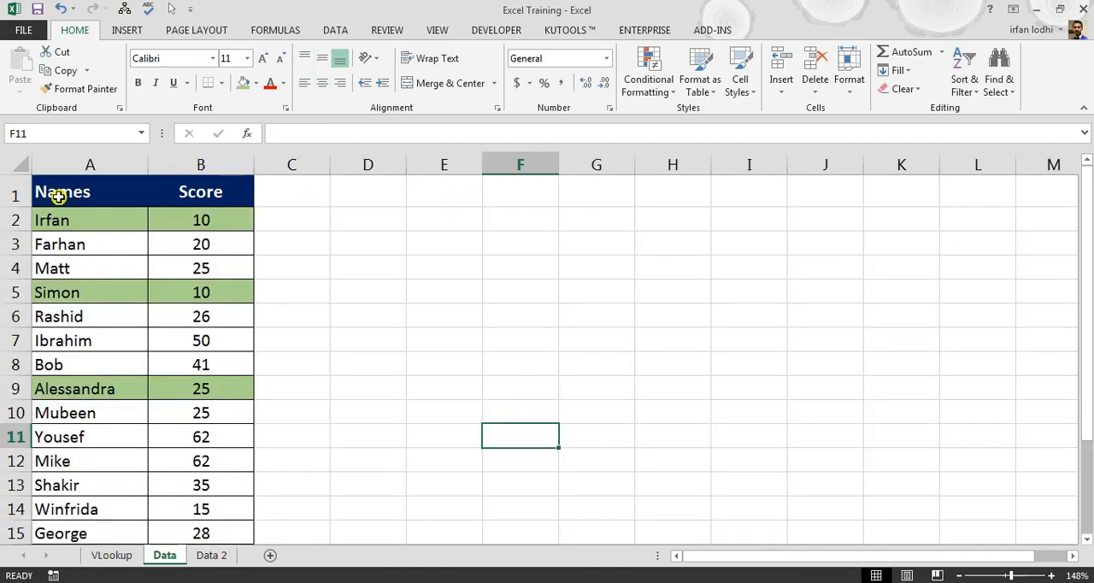
{"action": "left_click_drag", "start_coordinate": [72, 190], "coordinate": [199, 316]}
{"action": "scroll", "coordinate": [183, 474], "scroll_direction": "down", "scroll_amount": 3}
{"action": "left_click", "coordinate": [145, 362]}
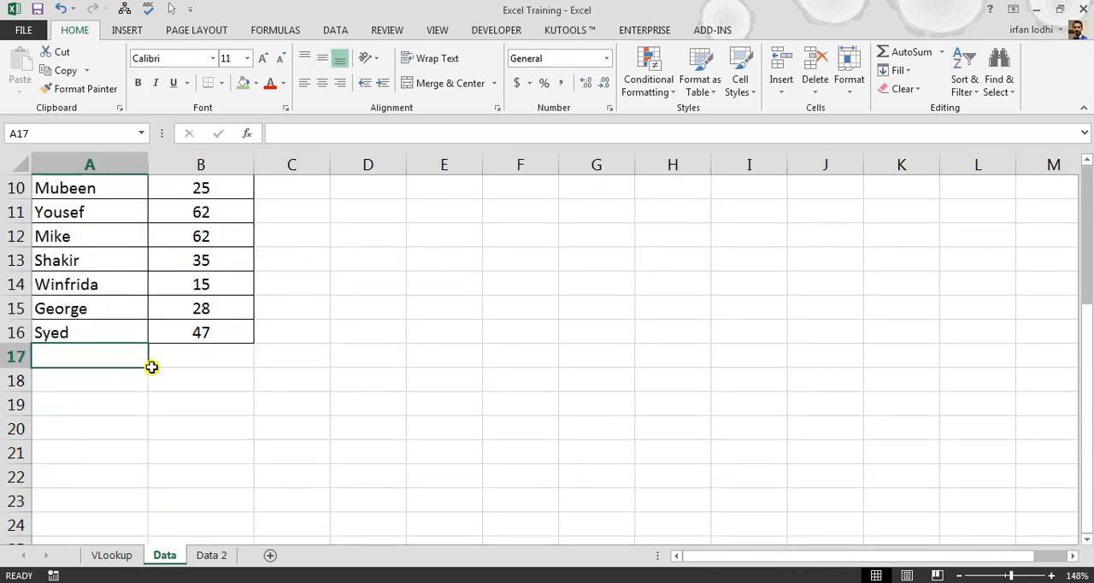
{"action": "key", "text": "ctrl+Page_Up"}
{"action": "left_click", "coordinate": [54, 307]}
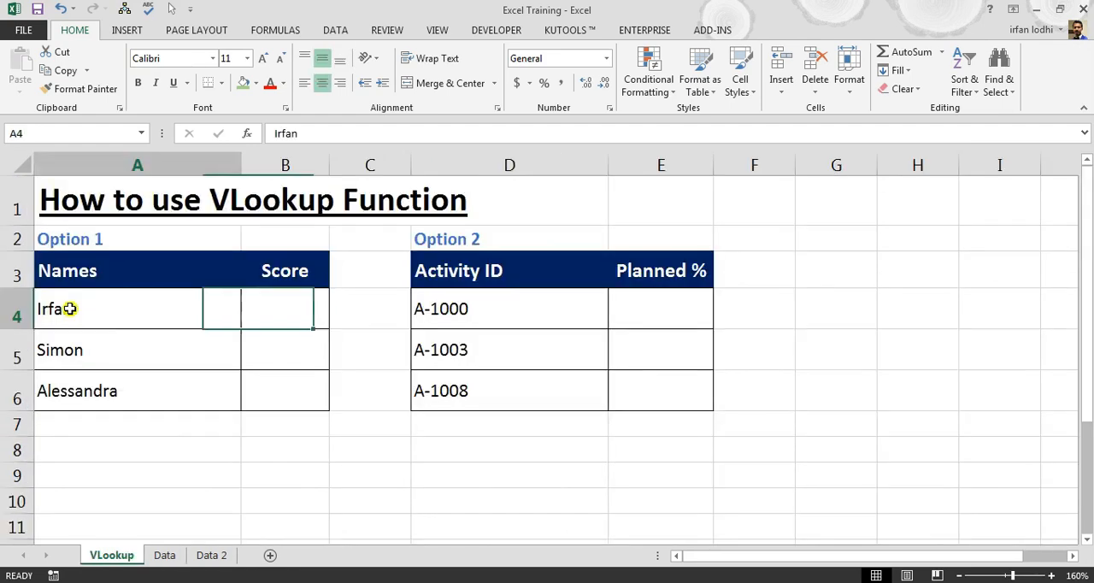
{"action": "left_click", "coordinate": [284, 304]}
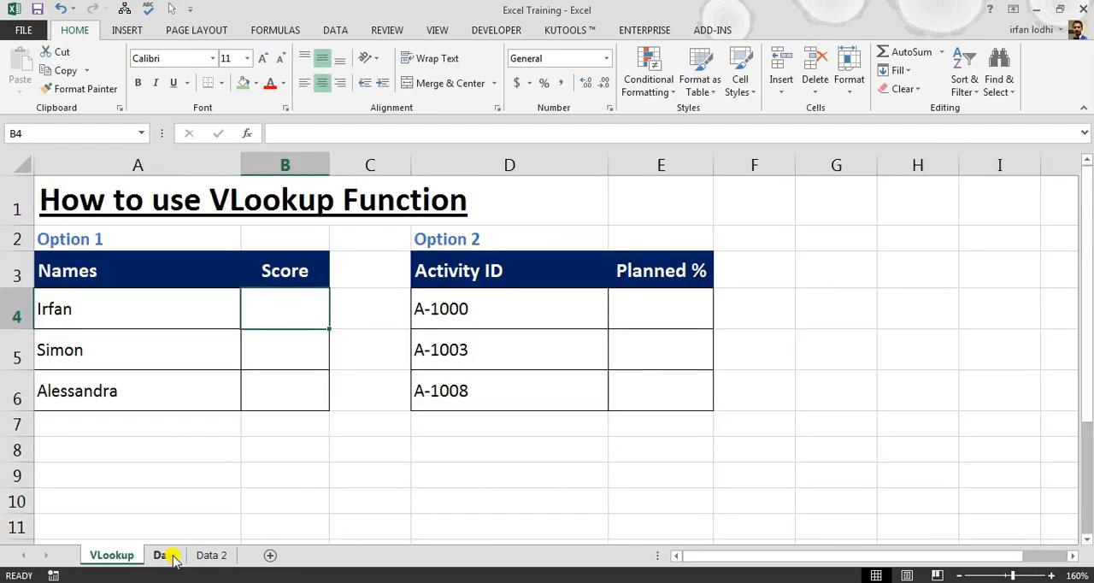
- Copy the score in B2 of the Data sheet into B4 of the VLookup sheet
{"action": "left_click", "coordinate": [166, 555]}
{"action": "left_click", "coordinate": [95, 220]}
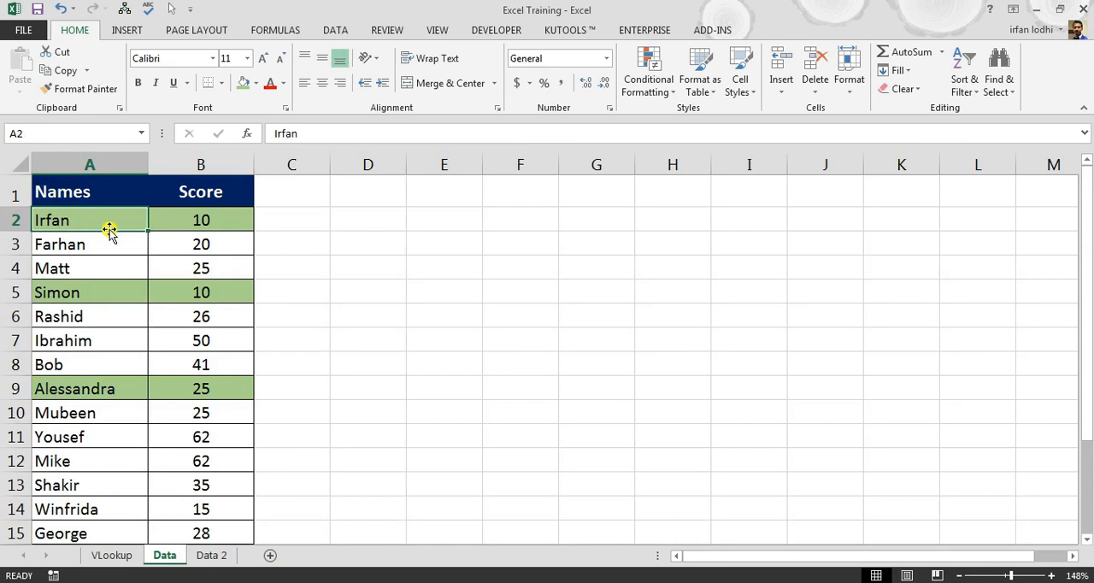
{"action": "left_click", "coordinate": [203, 218]}
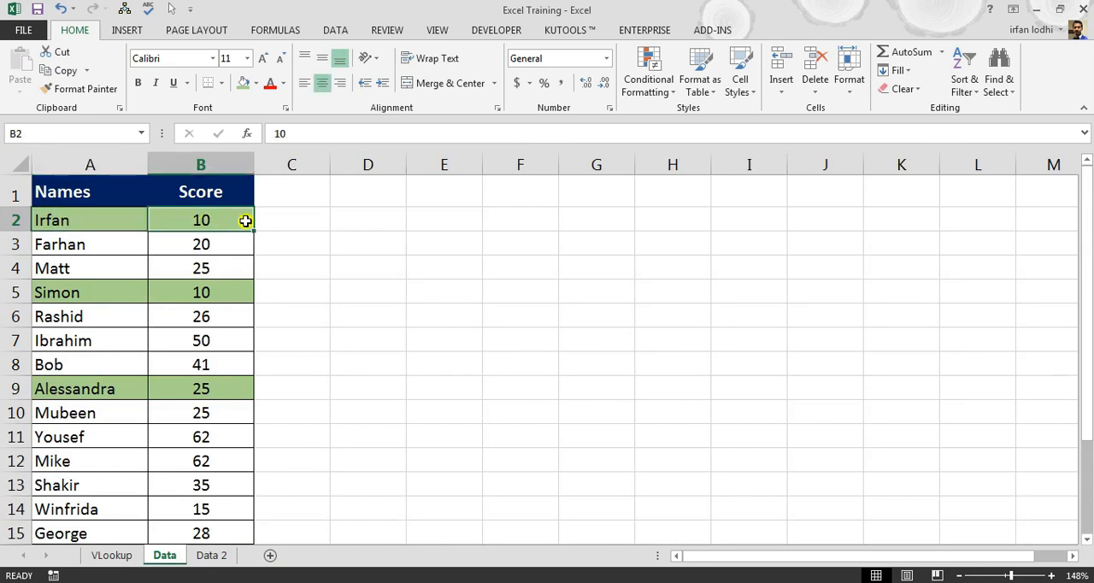
{"action": "key", "text": "ctrl+c"}
{"action": "left_click", "coordinate": [112, 554]}
{"action": "right_click", "coordinate": [305, 313]}
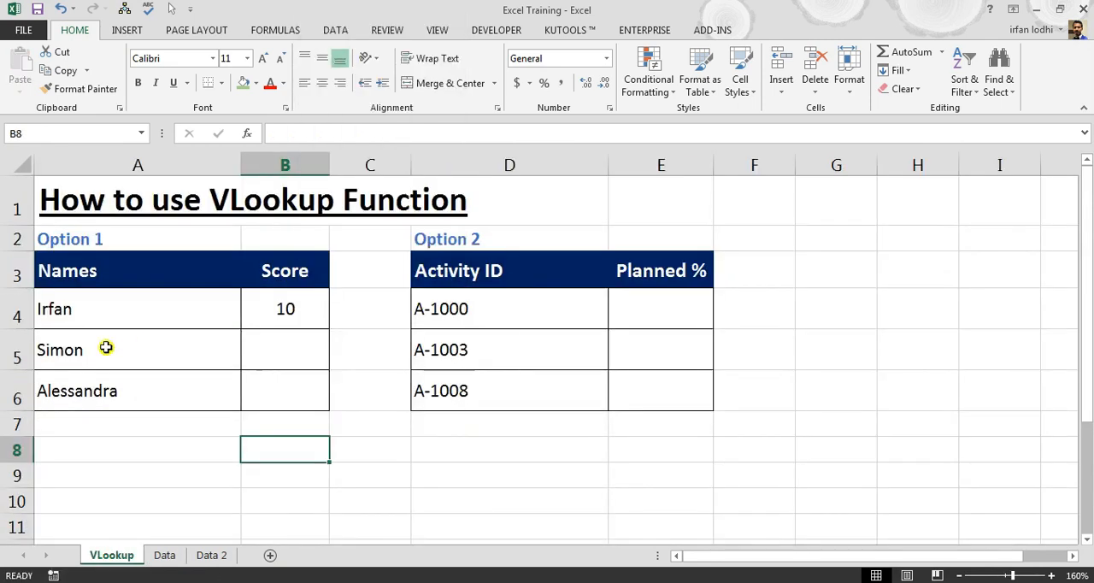
- Check the remaining Option 1 names in rows 5 and 6 against the list on the Data sheet
{"action": "left_click", "coordinate": [106, 347]}
{"action": "left_click", "coordinate": [167, 389]}
{"action": "left_click", "coordinate": [165, 554]}
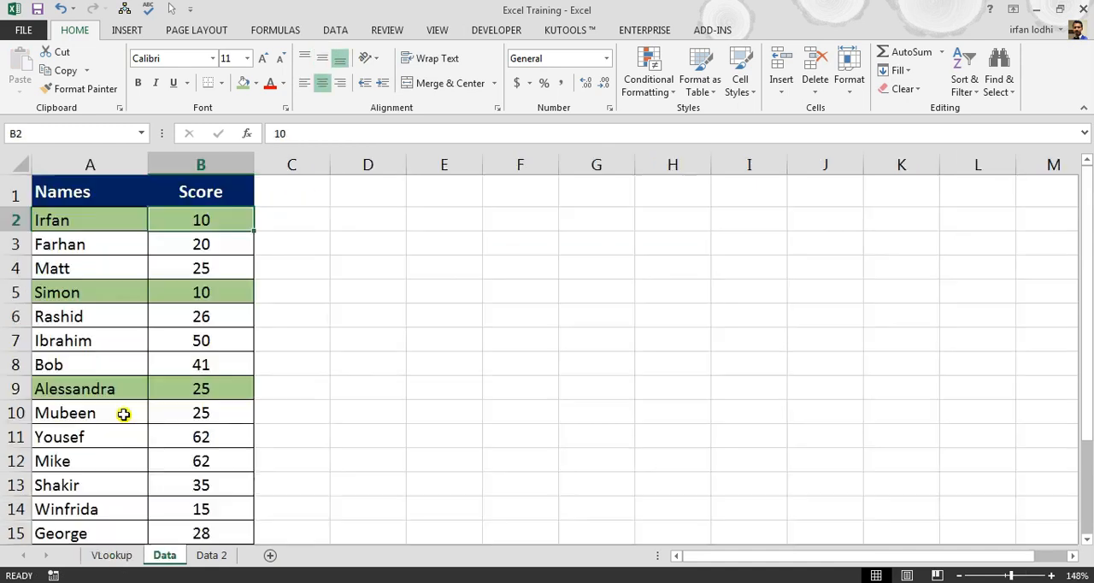
{"action": "left_click", "coordinate": [112, 554]}
{"action": "left_click_drag", "start_coordinate": [105, 313], "coordinate": [278, 382]}
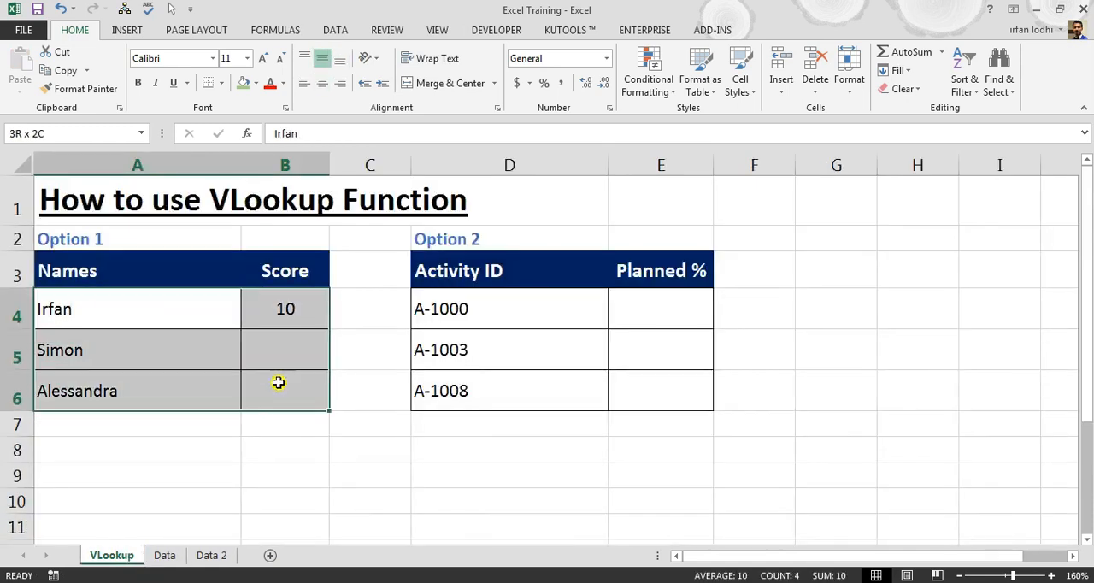
- Clear the manually pasted score from cell B4 on the VLookup sheet
{"action": "left_click", "coordinate": [267, 320]}
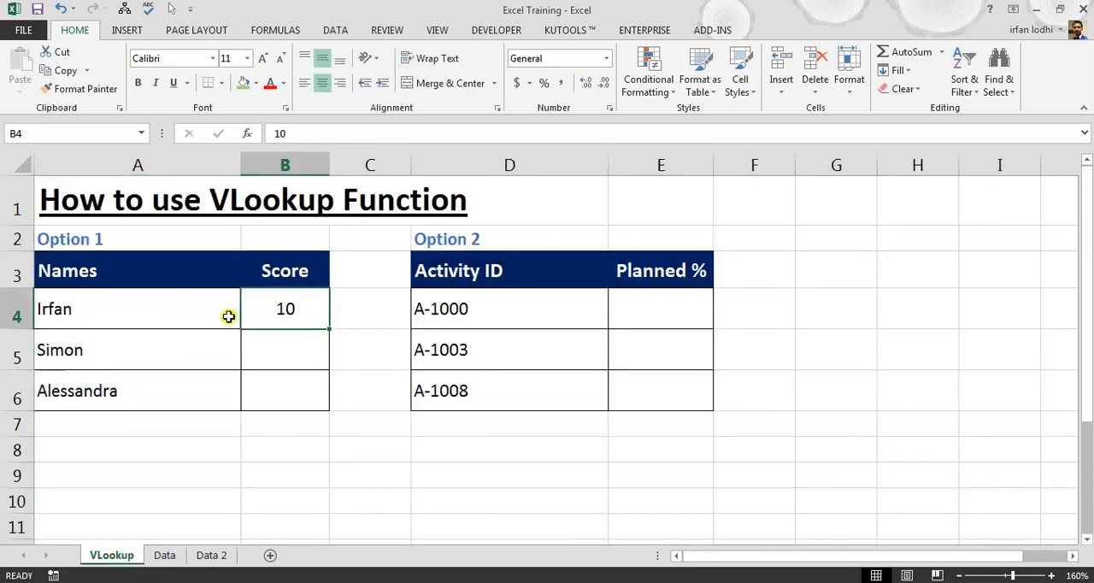
{"action": "key", "text": "ctrl+Page_Down"}
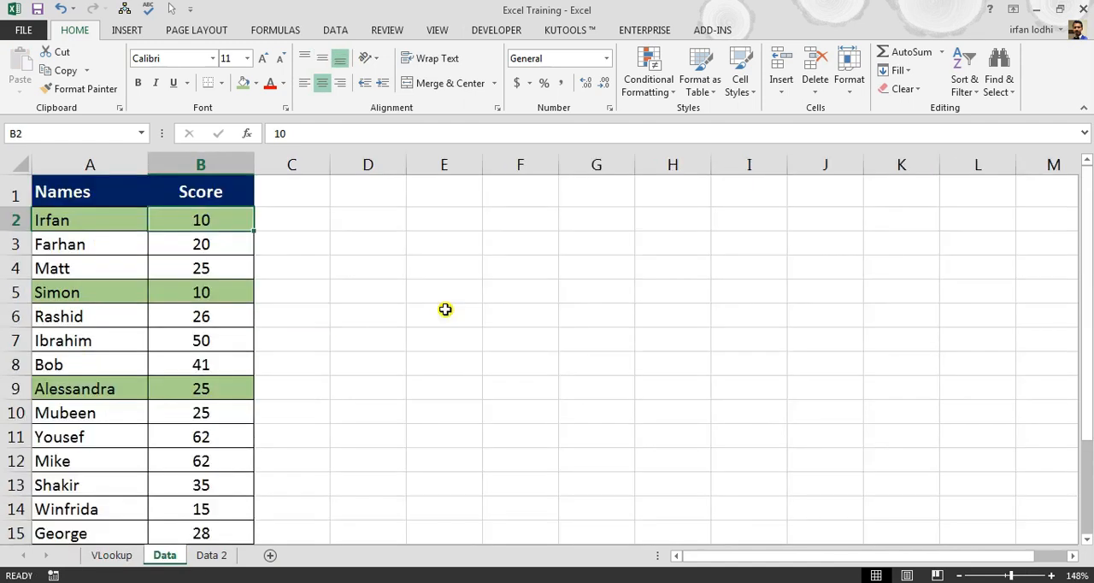
{"action": "key", "text": "ctrl+Page_Up"}
{"action": "key", "text": "Delete"}
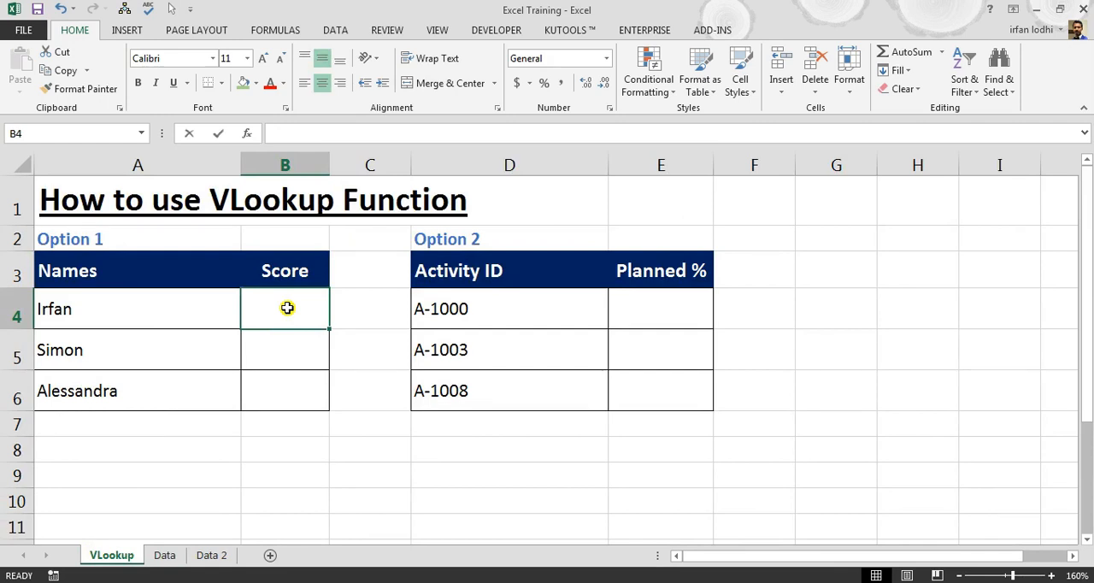
- Start a VLOOKUP formula in B4 of the Option 1 table with A4 as the lookup value
{"action": "type", "text": "=vlo"}
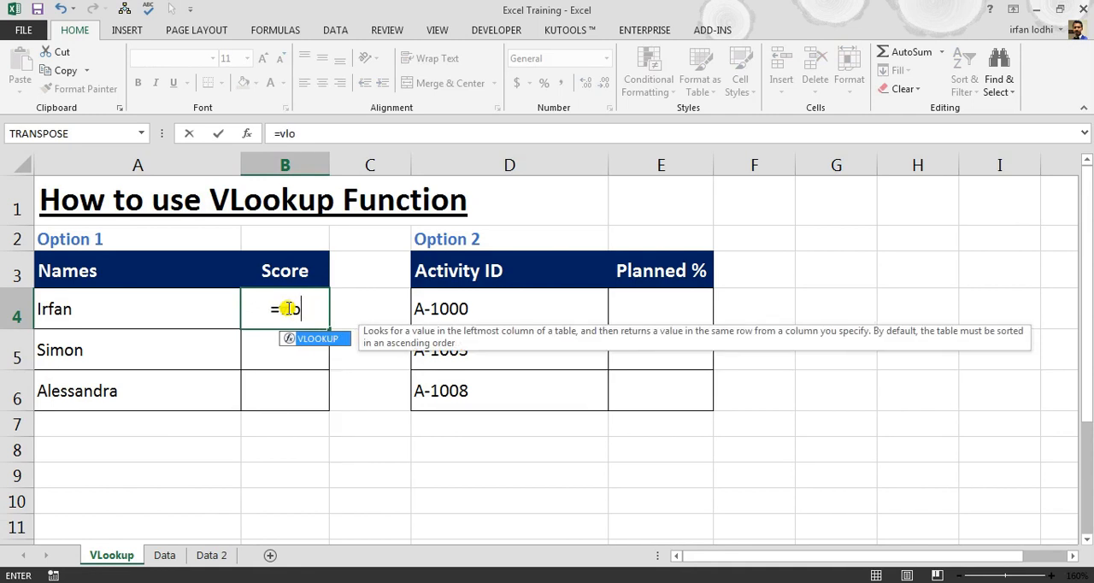
{"action": "key", "text": "Tab"}
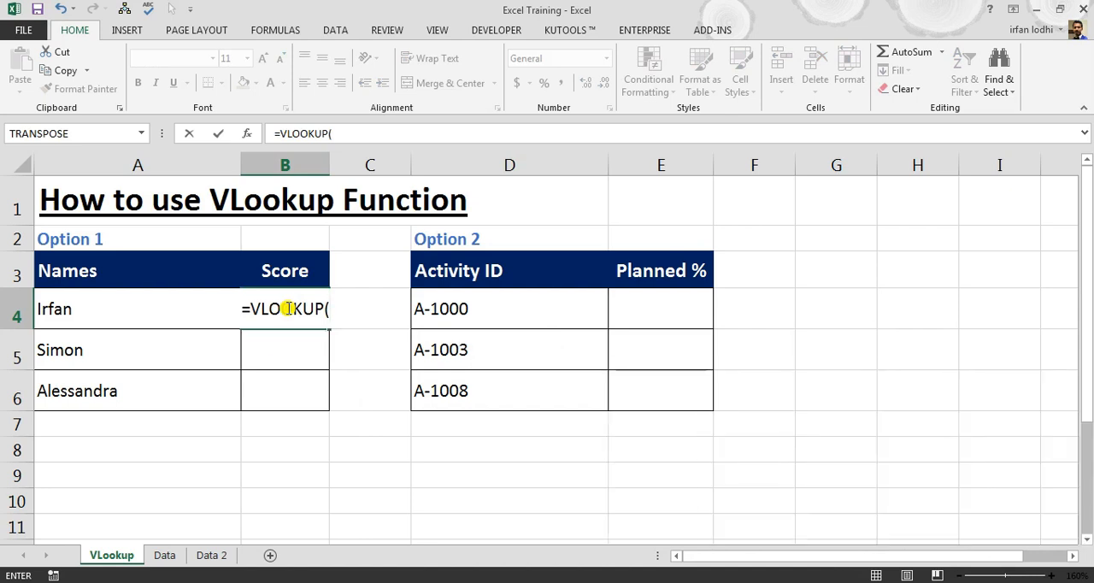
{"action": "key", "text": "BackSpace"}
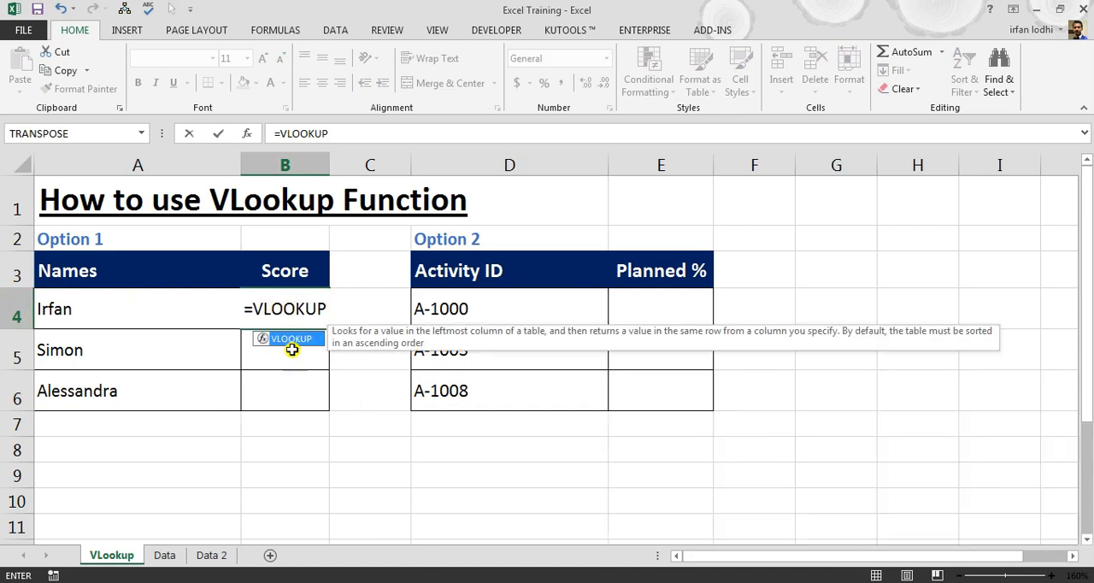
{"action": "double_click", "coordinate": [299, 339]}
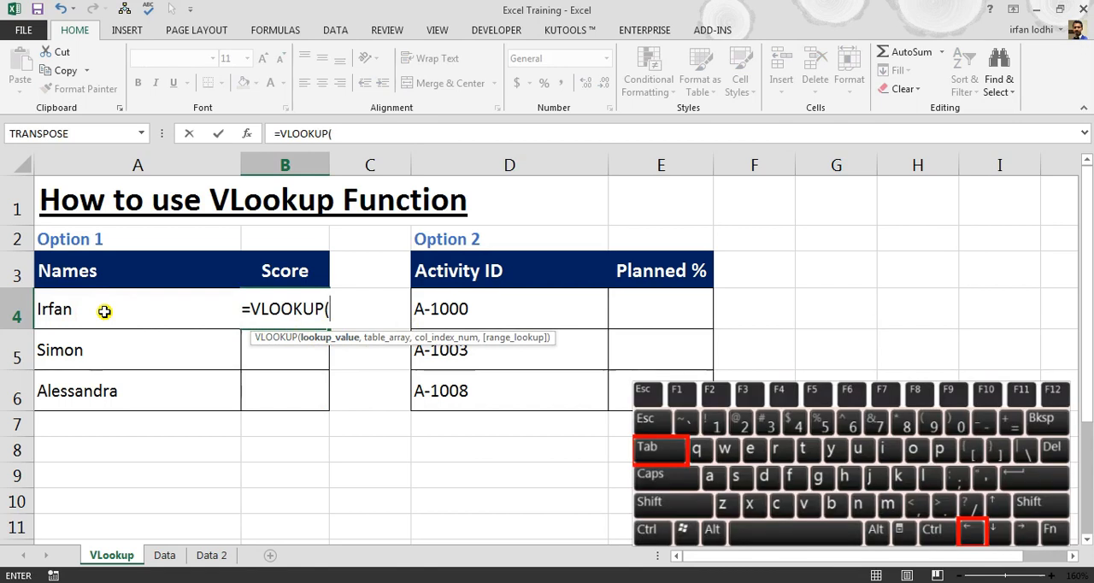
{"action": "key", "text": "Left"}
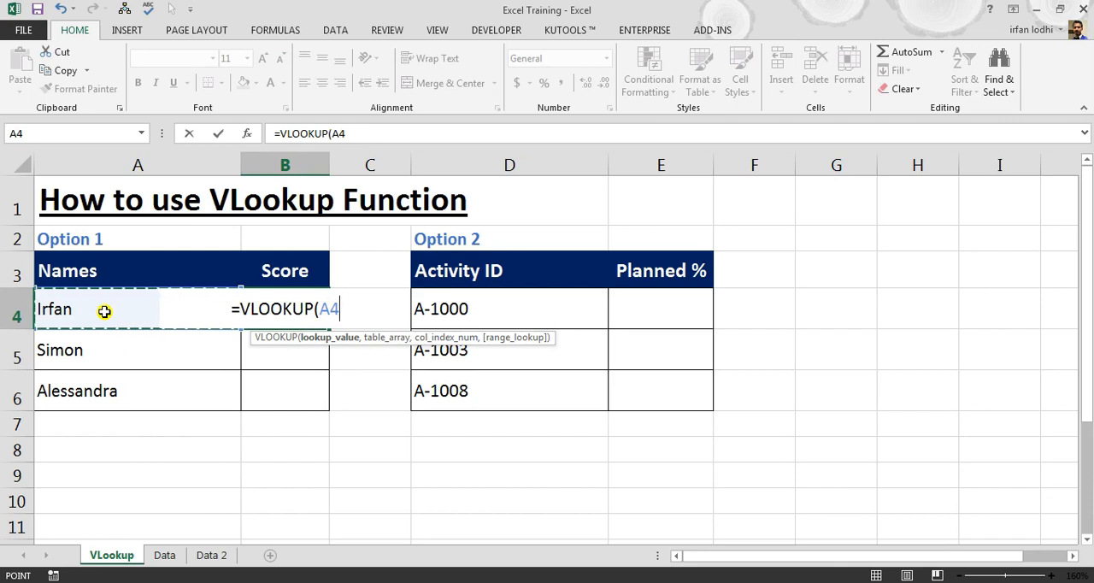
{"action": "type", "text": ","}
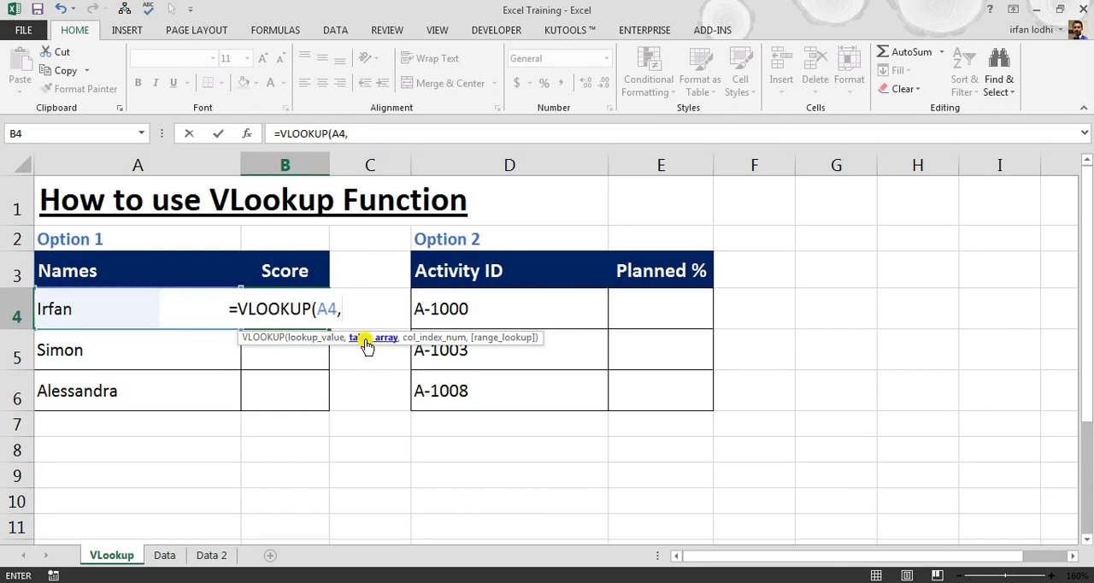
- Set the VLOOKUP table array to the range A2:B16 on the Data sheet
{"action": "left_click", "coordinate": [164, 555]}
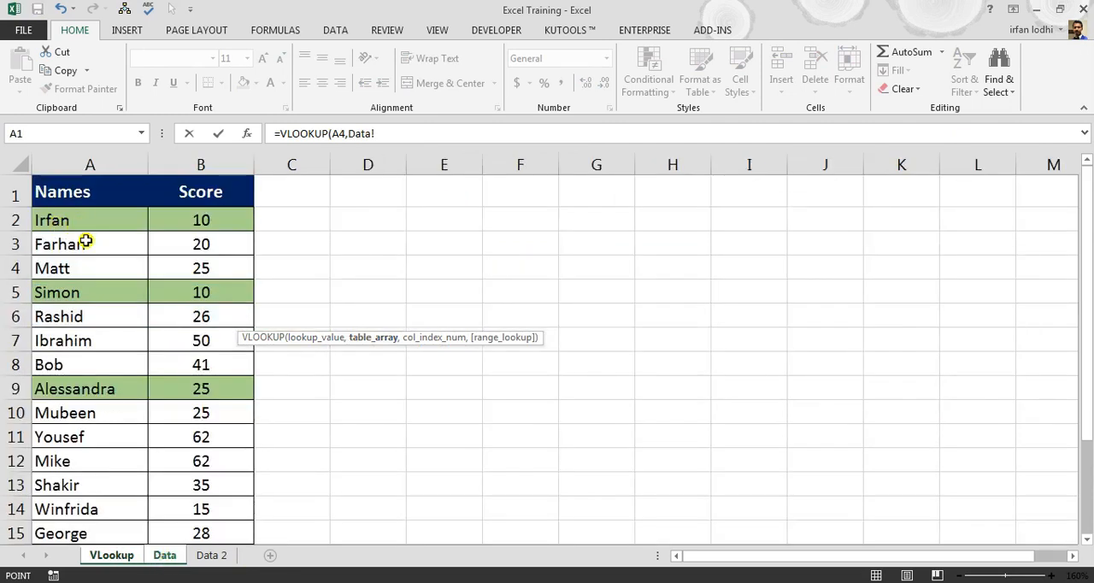
{"action": "scroll", "coordinate": [154, 375], "scroll_direction": "down", "scroll_amount": 3}
{"action": "scroll", "coordinate": [291, 342], "scroll_direction": "up", "scroll_amount": 3}
{"action": "left_click", "coordinate": [84, 220]}
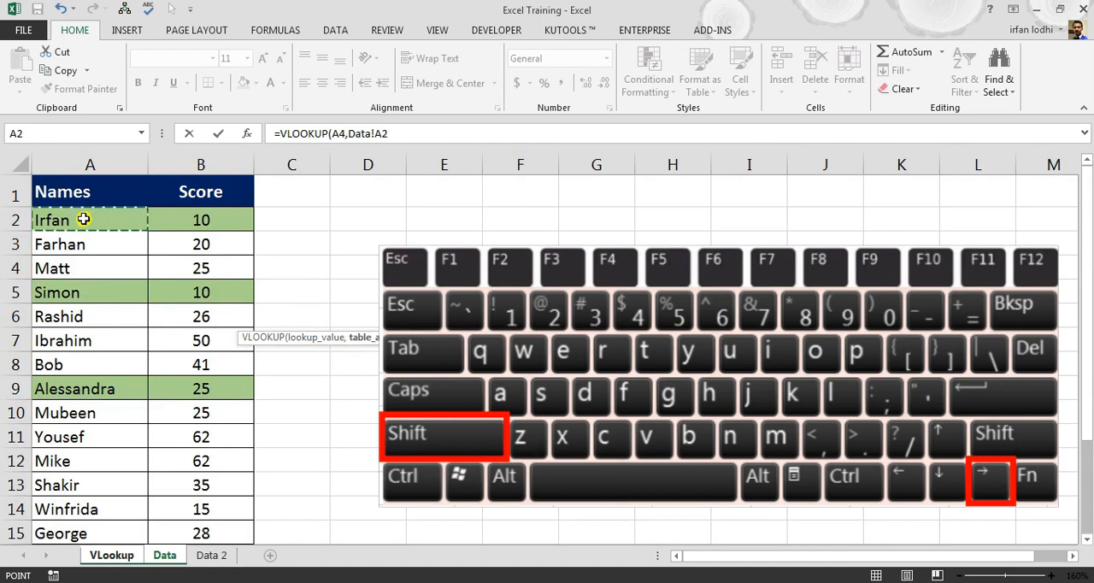
{"action": "key", "text": "shift+Right"}
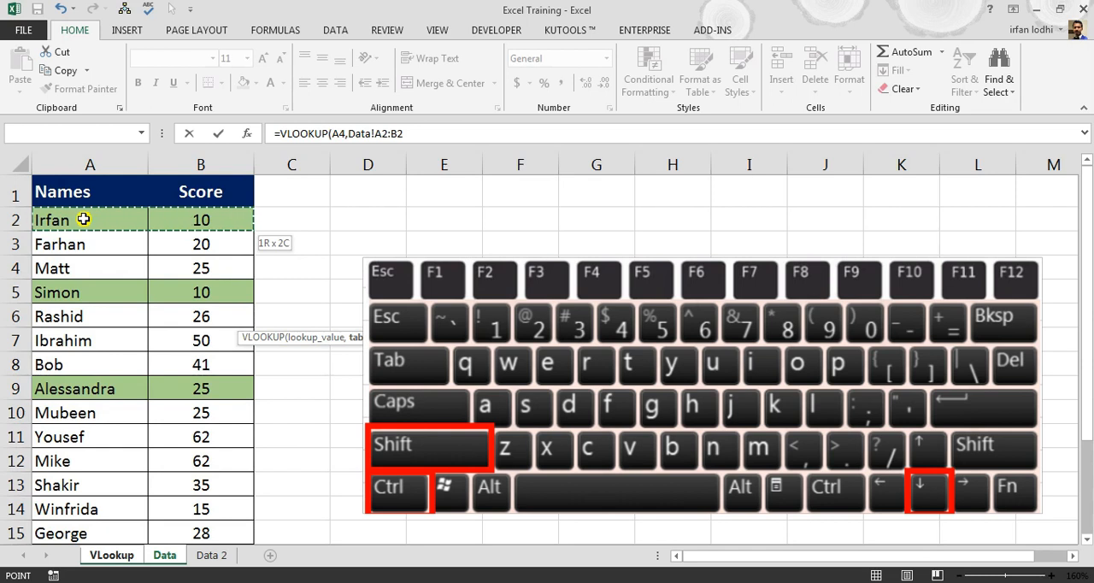
{"action": "key", "text": "shift+Up"}
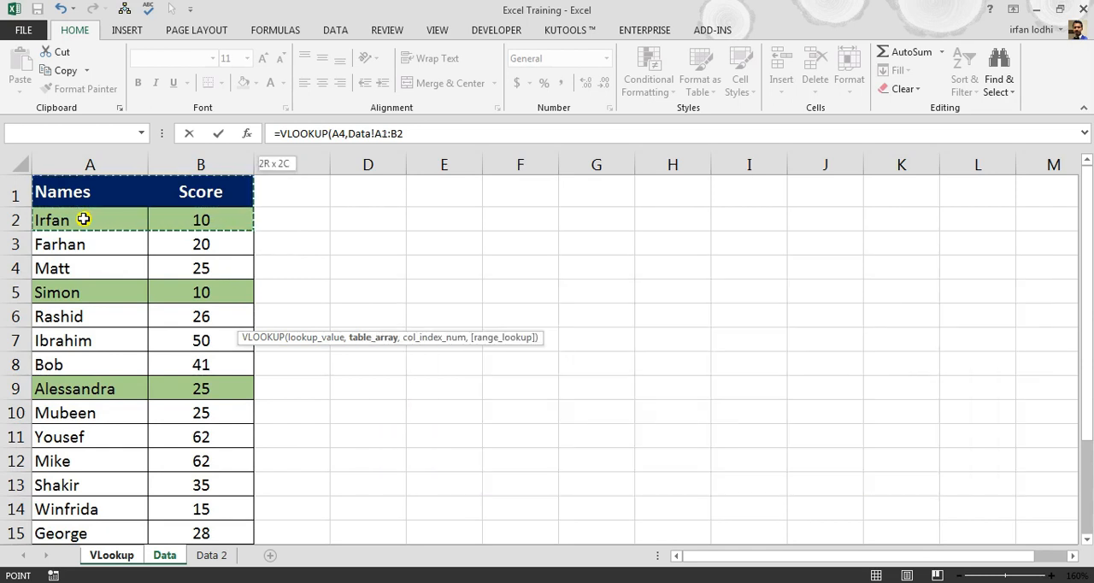
{"action": "key", "text": "ctrl+shift+Down"}
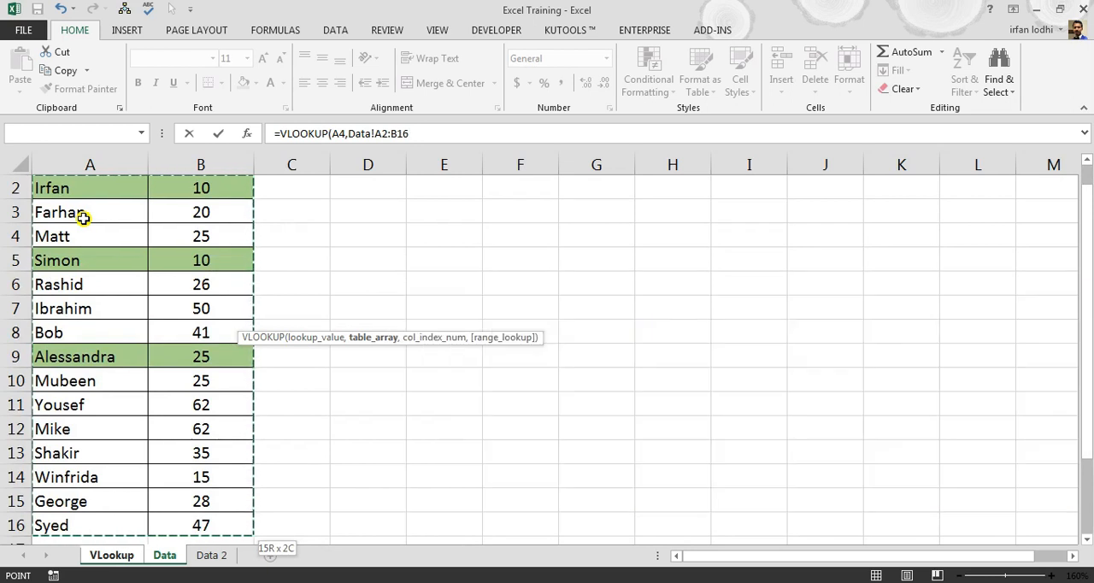
- Make the table array absolute as Data!$A$2:$B$16 and complete the VLOOKUP formula with column index 2 and range lookup 0
{"action": "key", "text": "F4"}
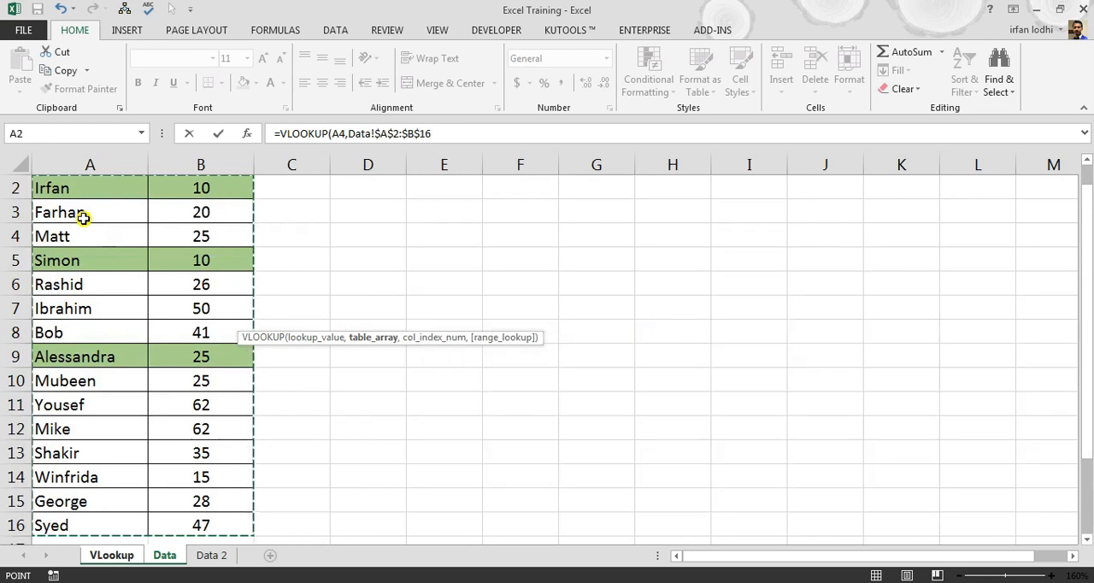
{"action": "type", "text": ","}
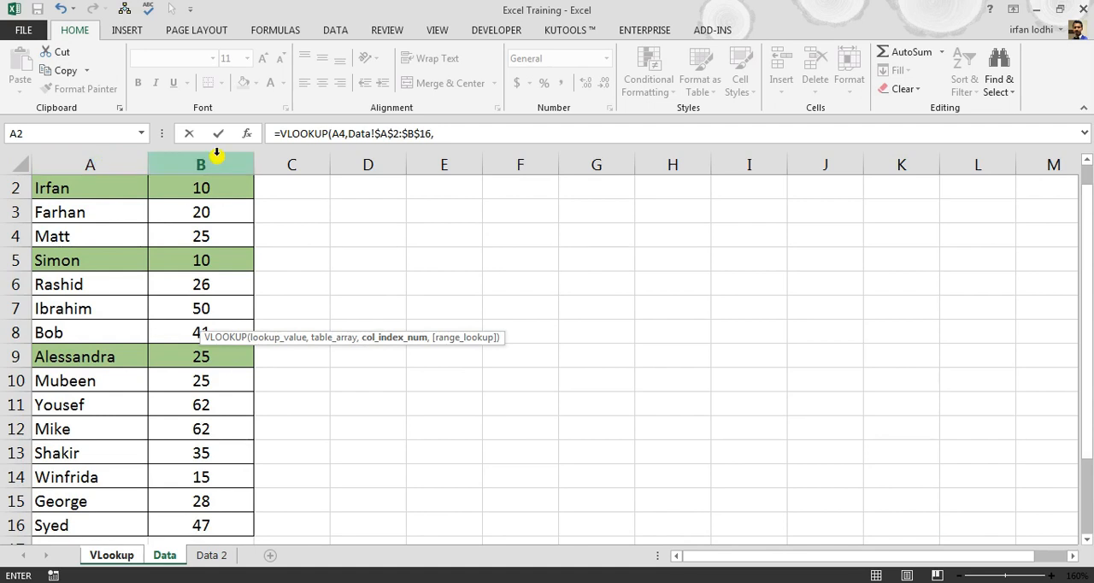
{"action": "left_click", "coordinate": [460, 135]}
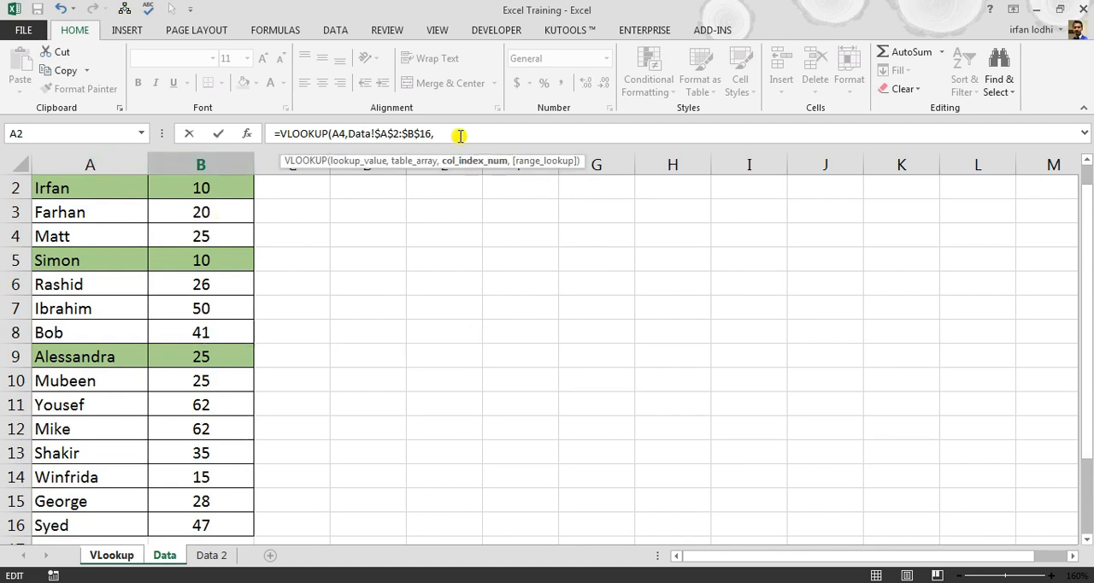
{"action": "type", "text": "2,0"}
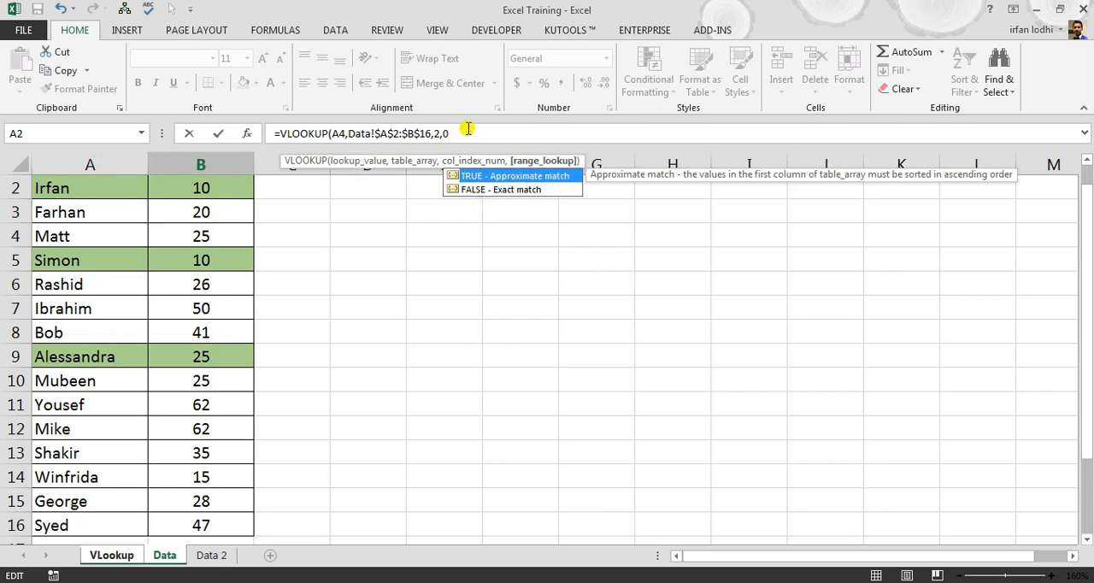
{"action": "type", "text": ")"}
{"action": "key", "text": "Return"}
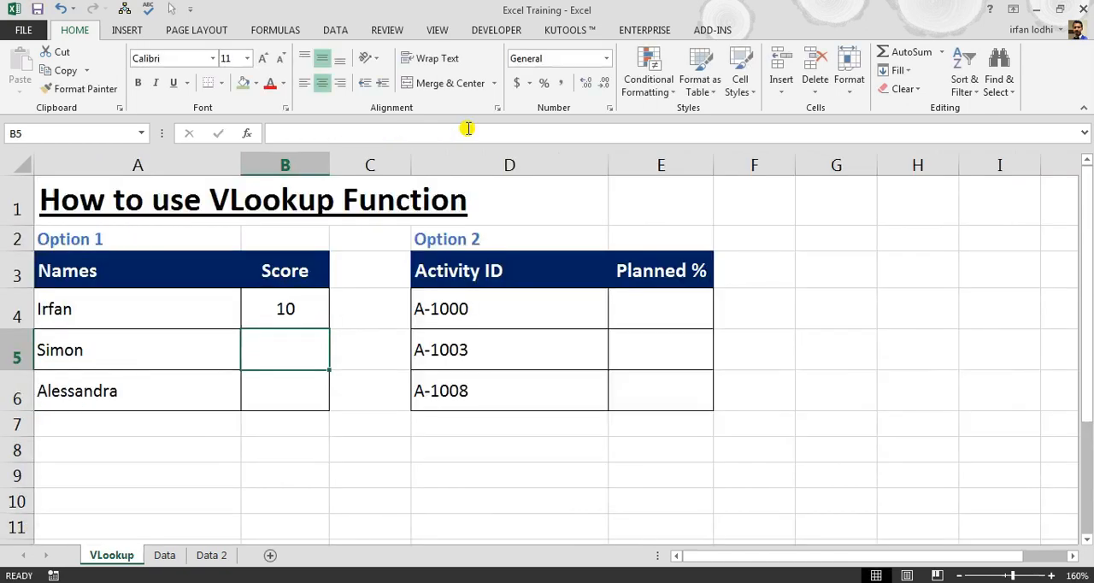
- Fill the VLOOKUP formula in B4 down through B6 in the Option 1 Score column
{"action": "left_click", "coordinate": [308, 310]}
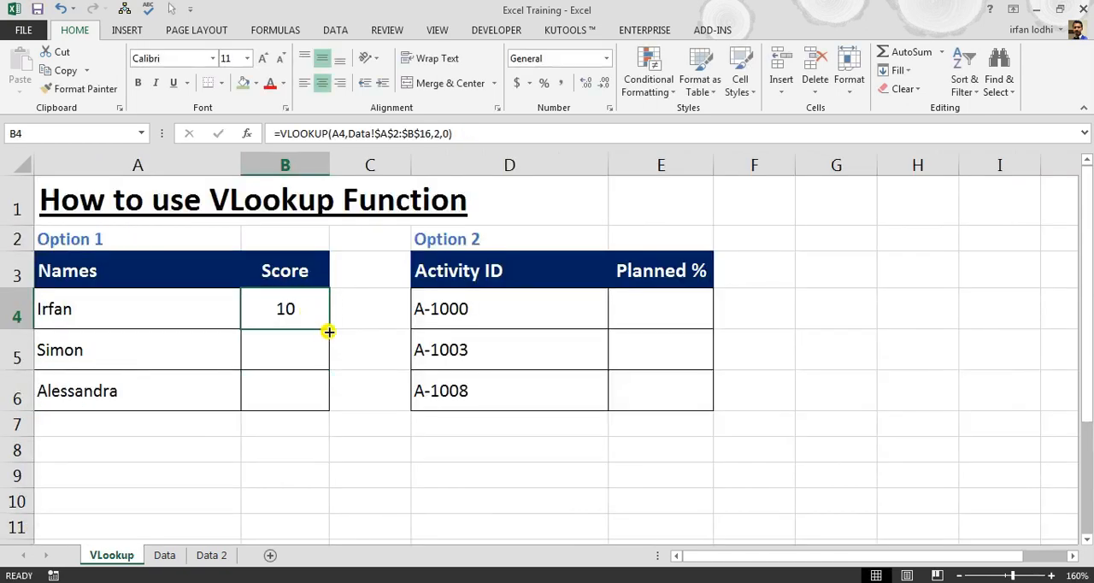
{"action": "left_click_drag", "start_coordinate": [328, 331], "coordinate": [327, 407]}
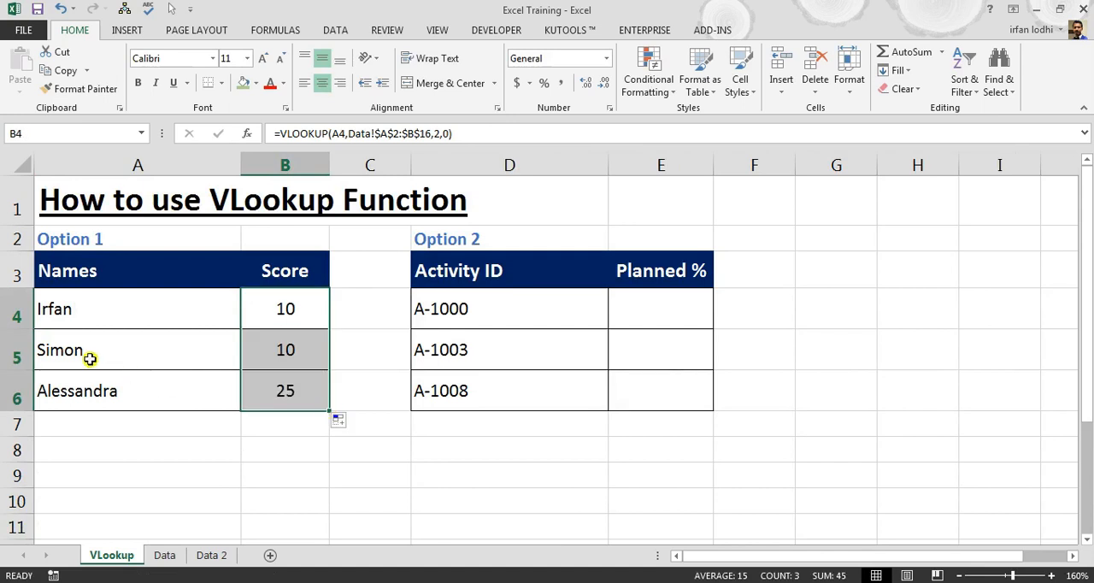
{"action": "key", "text": "Left"}
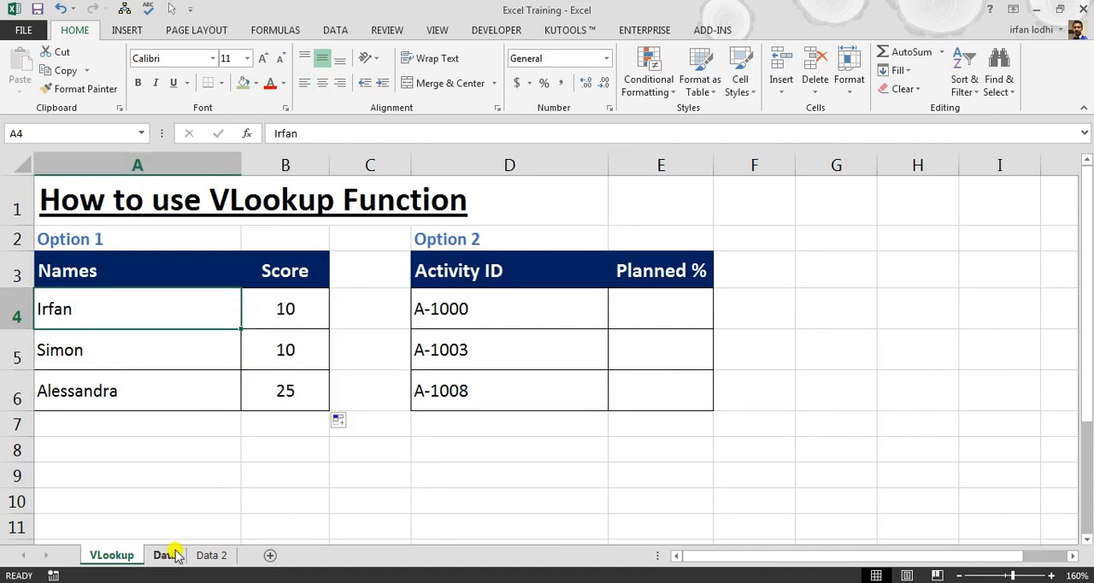
{"action": "key", "text": "Right"}
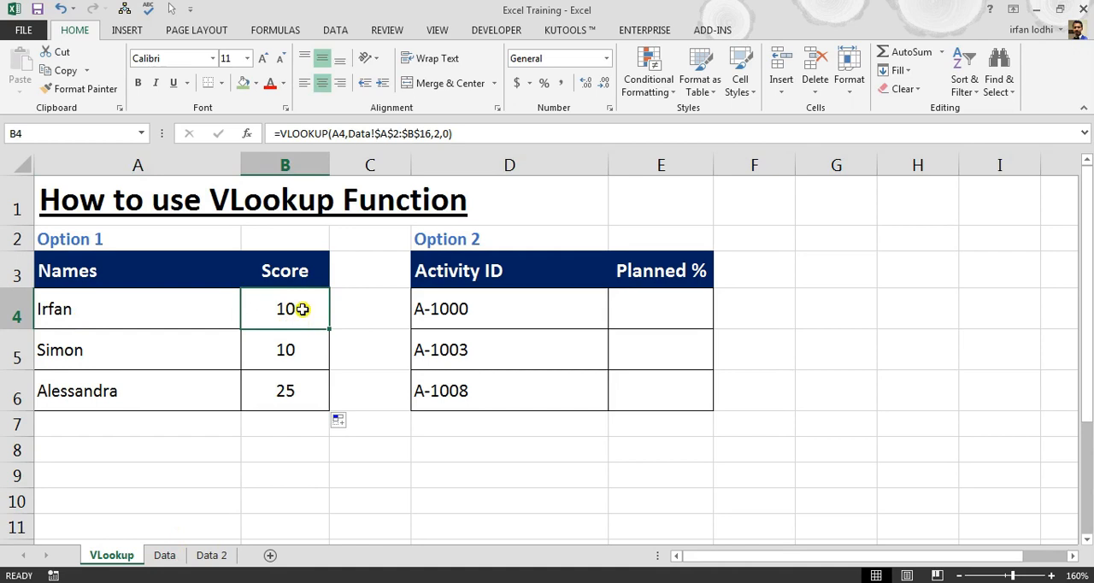
- Compare the score in B4 of the VLookup sheet with the matching name's row on the Data sheet
{"action": "left_click", "coordinate": [166, 555]}
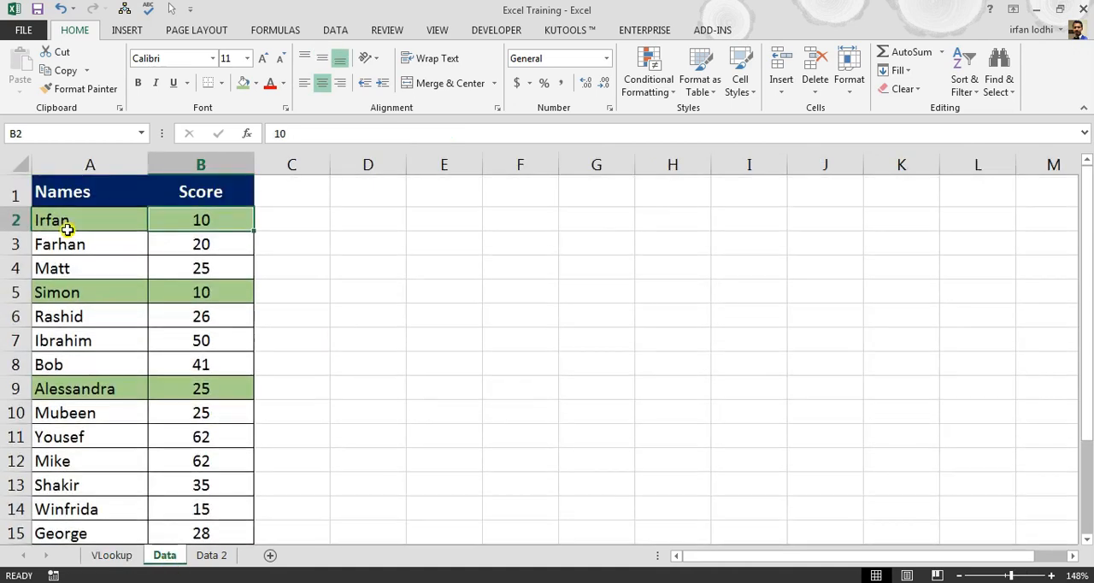
{"action": "left_click", "coordinate": [49, 213]}
{"action": "left_click", "coordinate": [224, 213]}
{"action": "key", "text": "ctrl+Page_Up"}
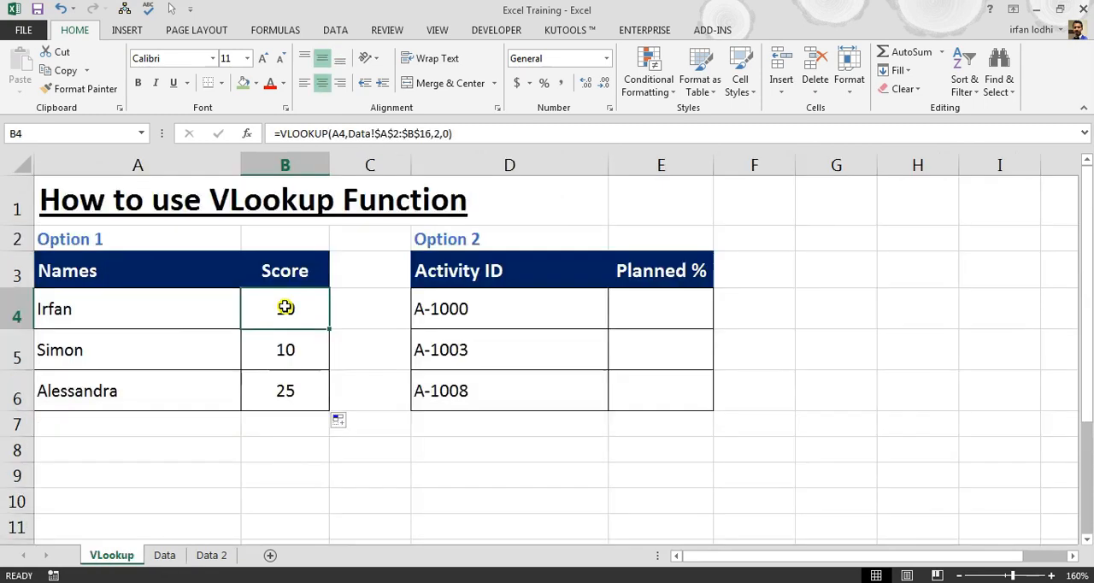
- Change the score in B2 on the Data sheet to 100 and check the Option 1 scores on the VLookup sheet
{"action": "key", "text": "ctrl+Page_Down"}
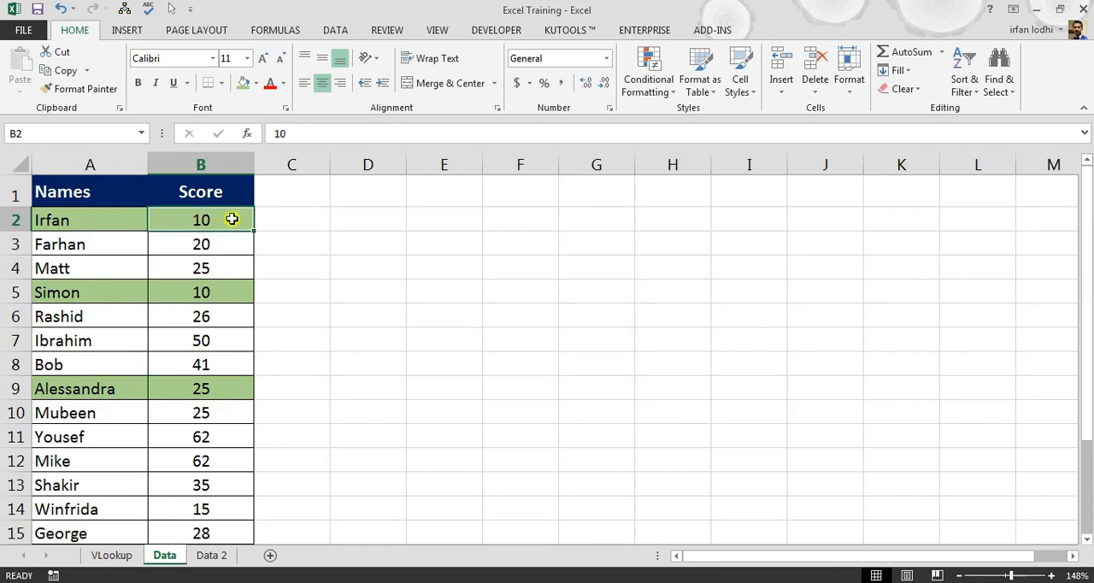
{"action": "type", "text": "100"}
{"action": "key", "text": "Return"}
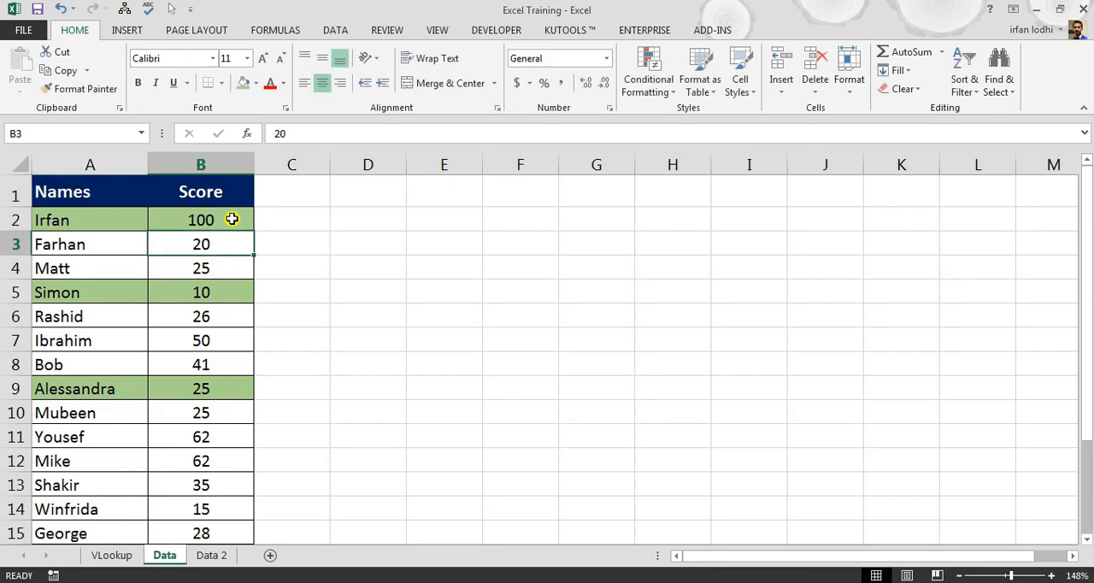
{"action": "left_click", "coordinate": [112, 555]}
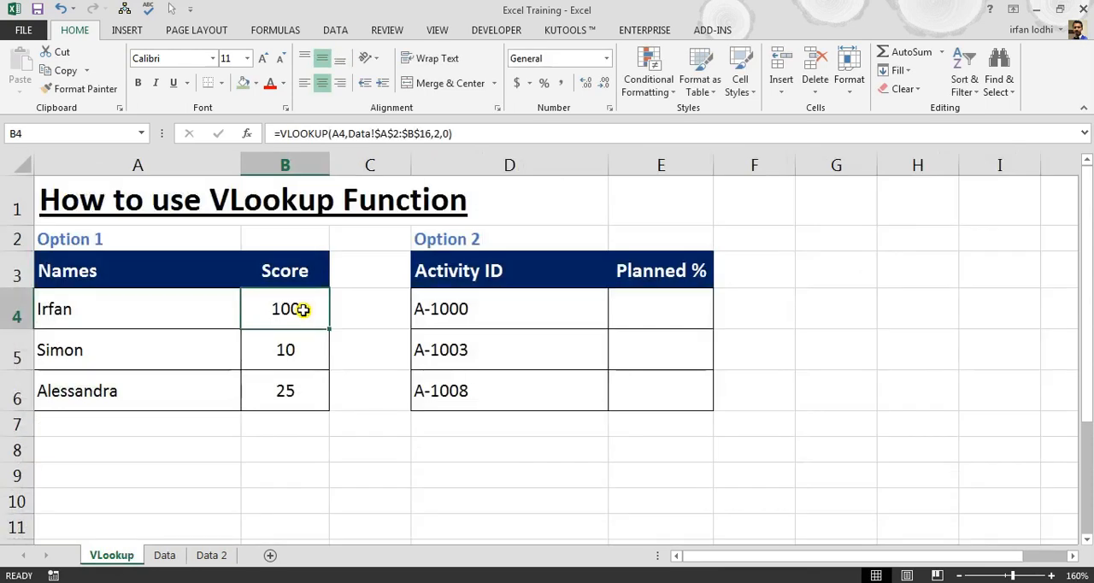
{"action": "left_click_drag", "start_coordinate": [288, 350], "coordinate": [286, 395]}
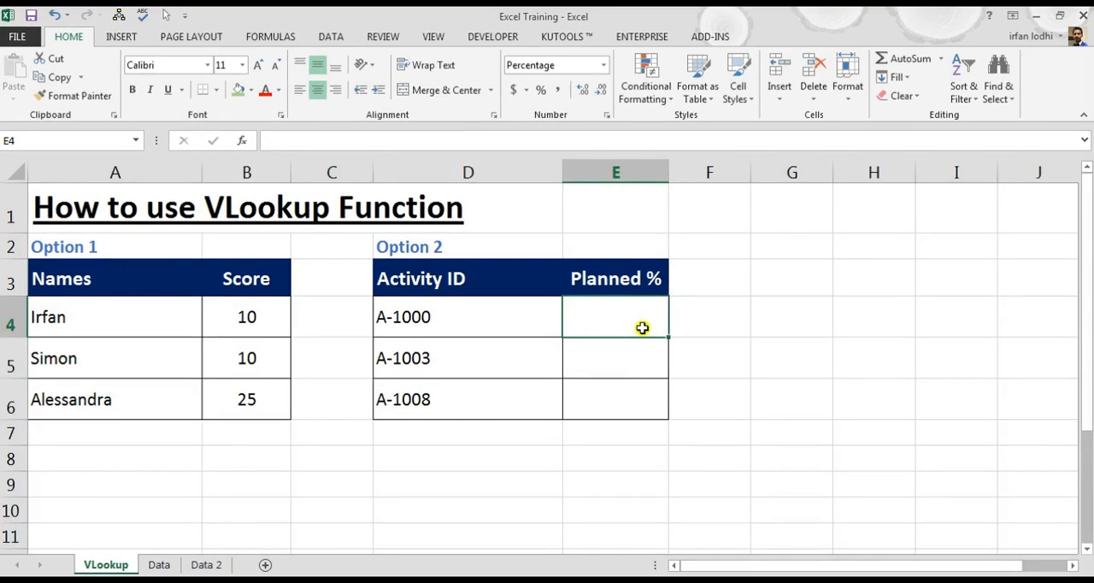
- Compare activity ID A-1000 in the Option 2 table with the activity IDs on the Data 2 sheet
{"action": "left_click", "coordinate": [493, 328]}
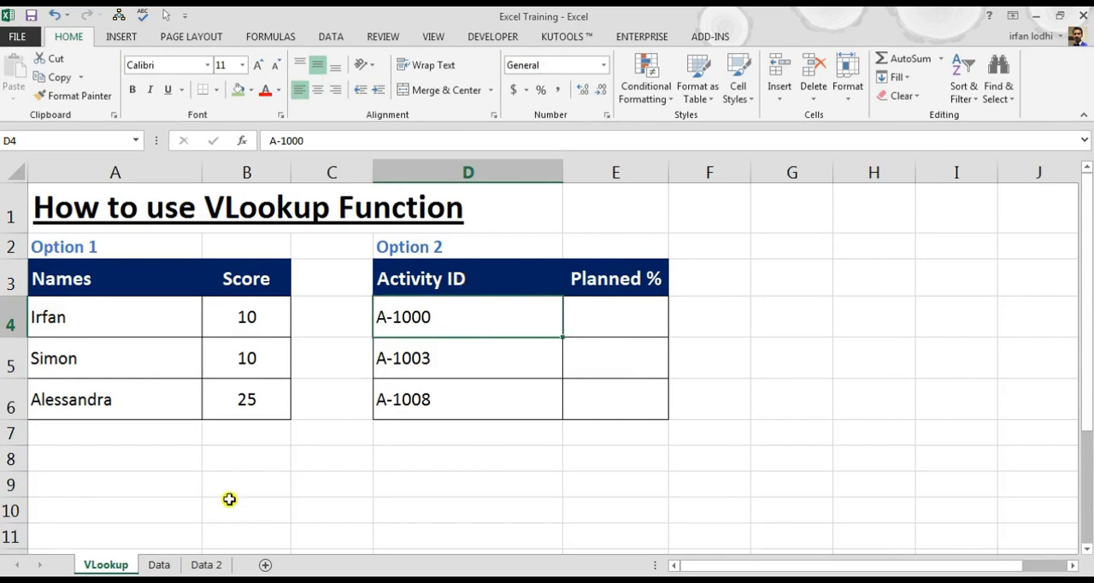
{"action": "left_click", "coordinate": [212, 565]}
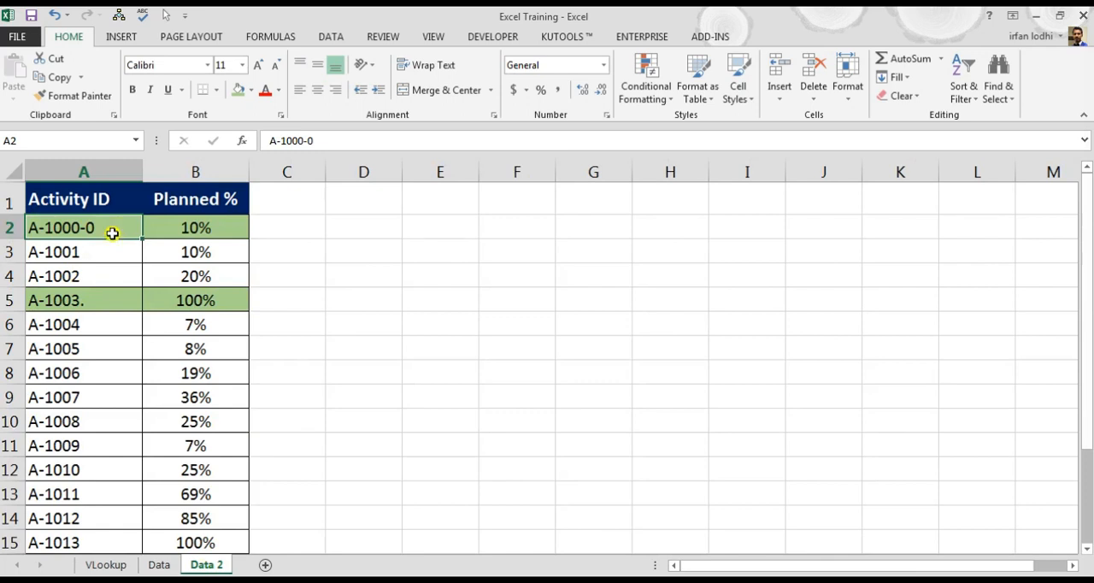
{"action": "left_click", "coordinate": [106, 565]}
- Start a VLOOKUP formula in E4 of the Option 2 table with D4 as the lookup value
{"action": "left_click", "coordinate": [600, 321]}
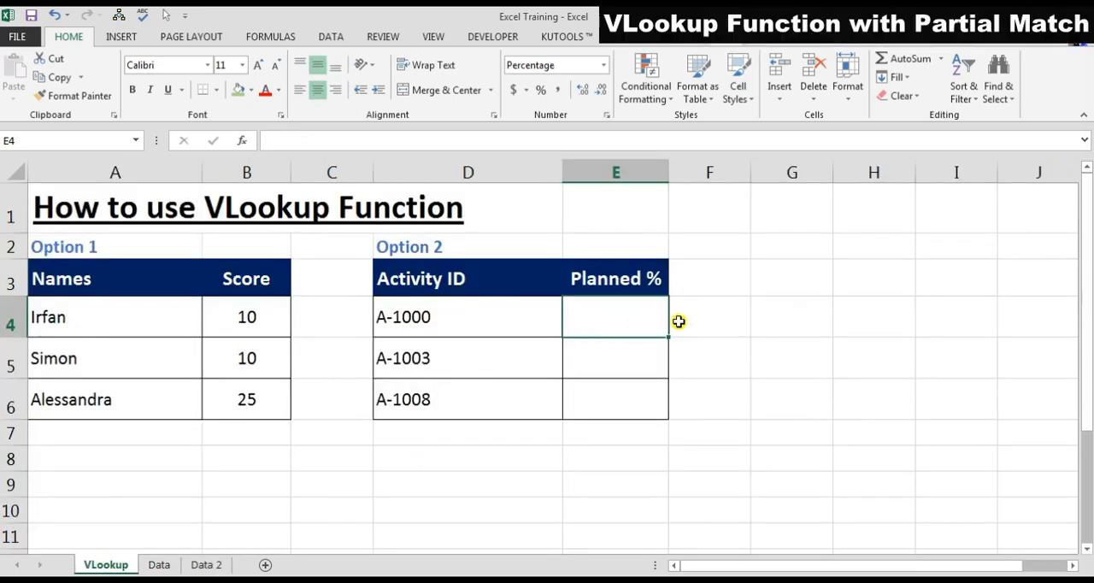
{"action": "left_click", "coordinate": [266, 320]}
{"action": "left_click", "coordinate": [649, 331]}
{"action": "type", "text": "=vl"}
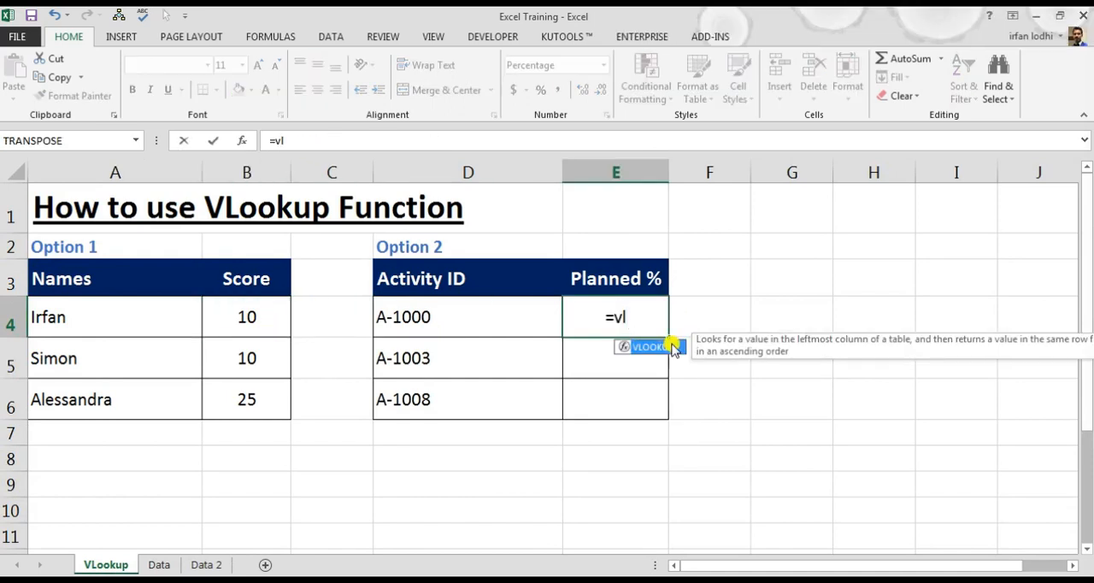
{"action": "double_click", "coordinate": [673, 347]}
{"action": "key", "text": "Left"}
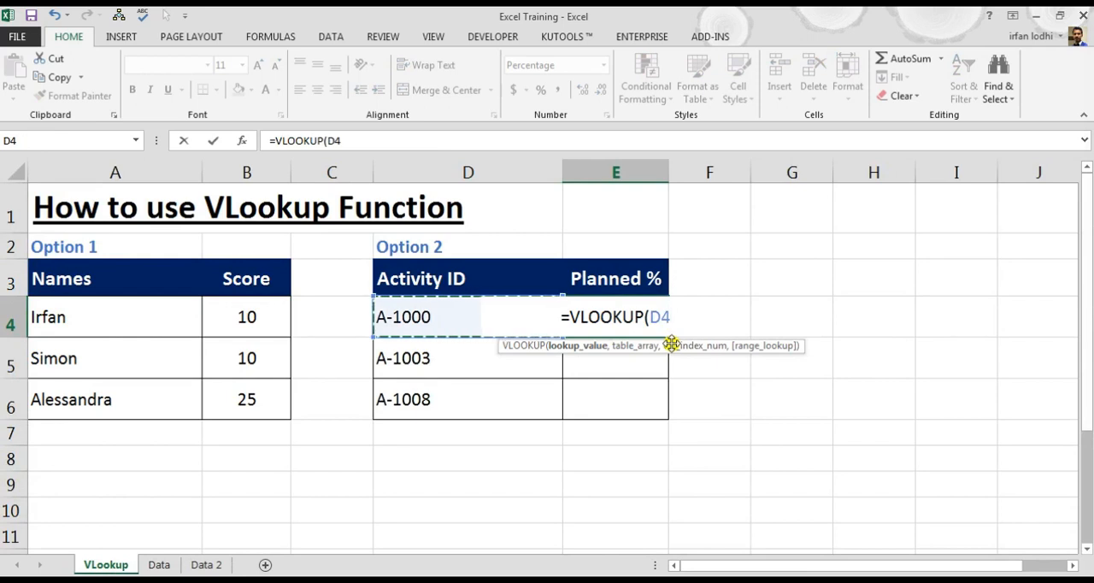
{"action": "type", "text": ","}
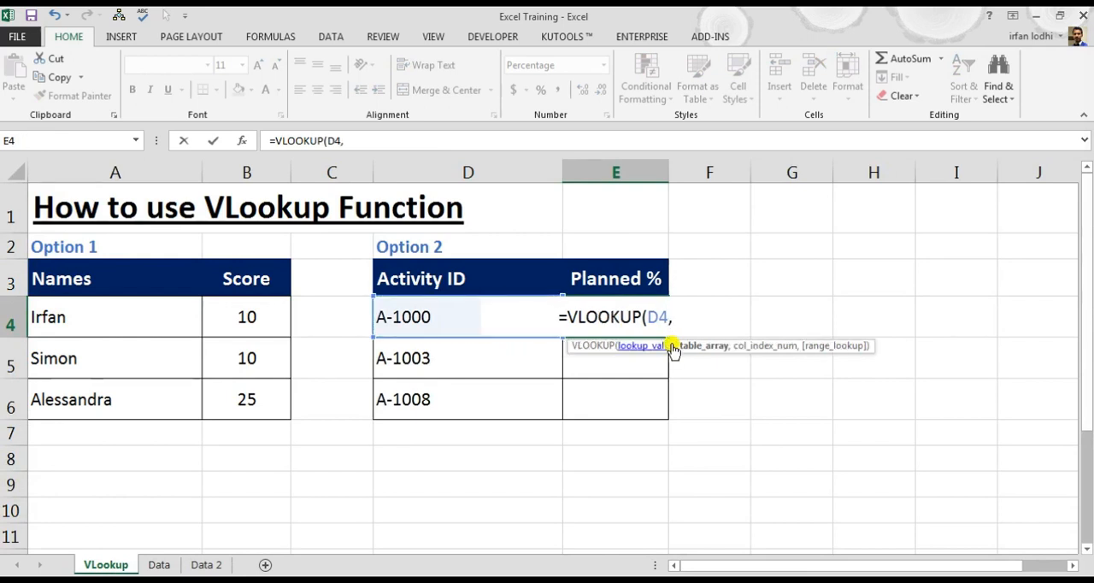
- Set the table array to the absolute range $A$2:$B$16 on the Data 2 sheet
{"action": "left_click", "coordinate": [205, 565]}
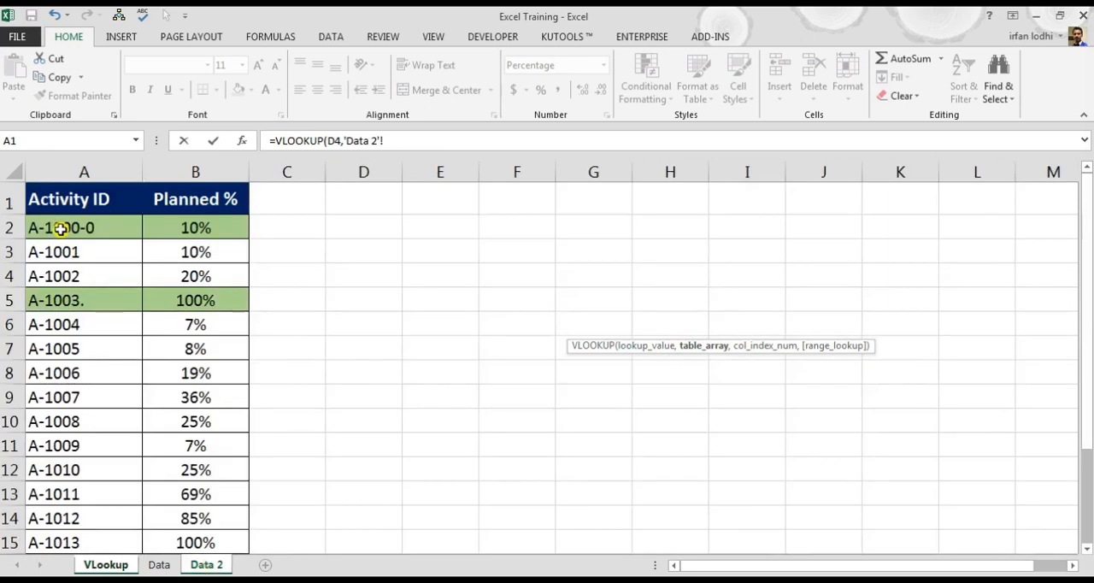
{"action": "left_click_drag", "start_coordinate": [61, 227], "coordinate": [196, 228]}
{"action": "key", "text": "ctrl+shift+Down"}
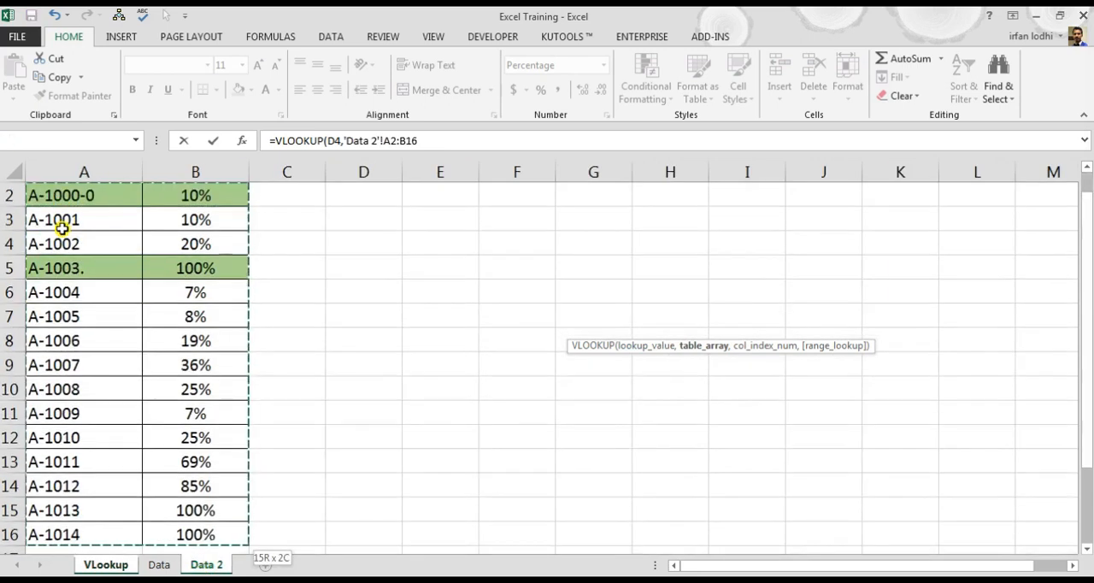
{"action": "key", "text": "F4"}
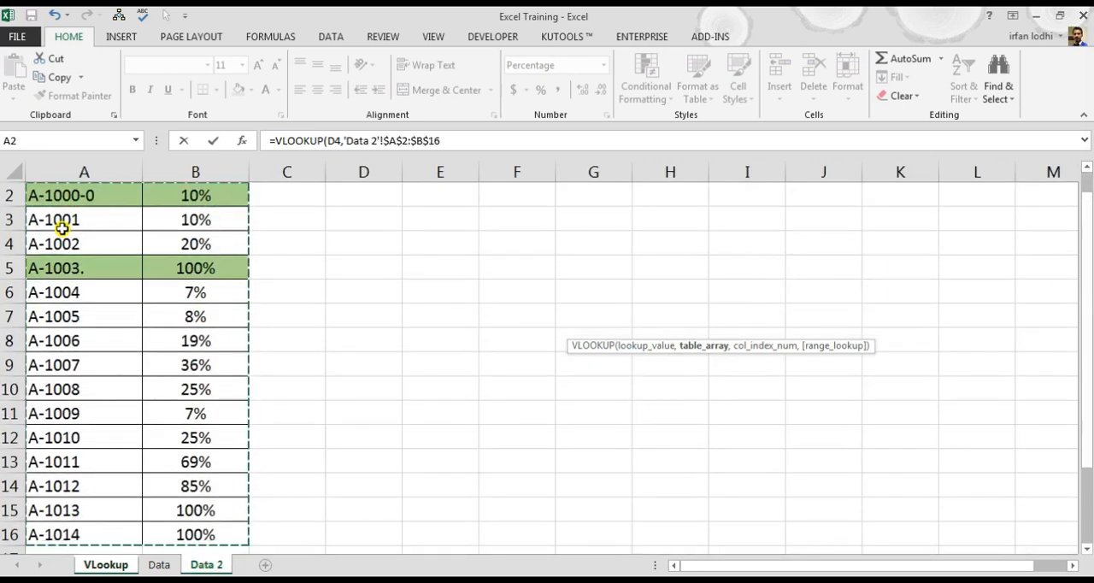
{"action": "type", "text": ","}
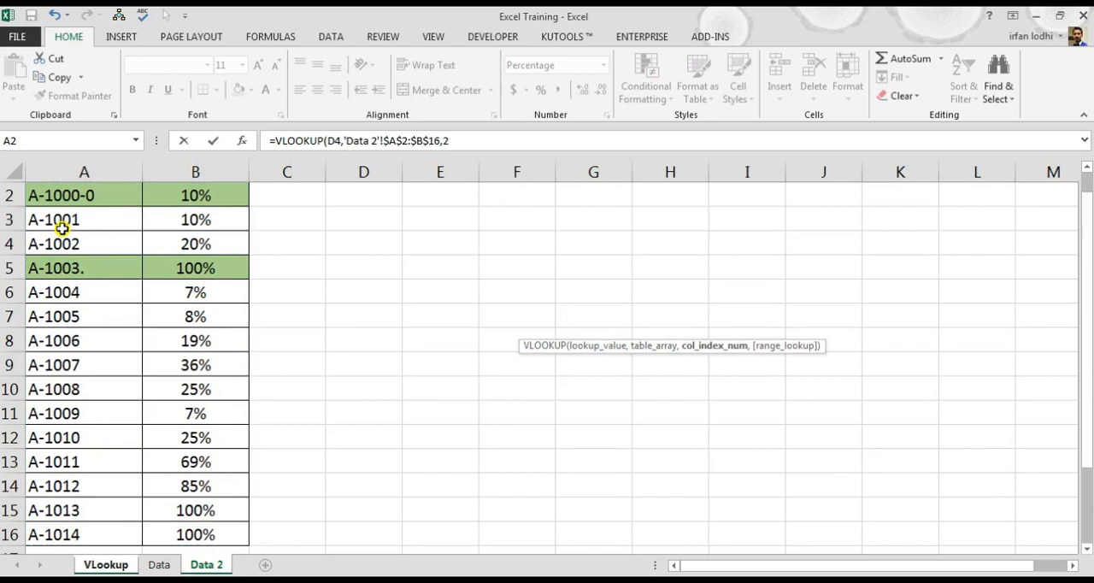
{"action": "type", "text": "2,"}
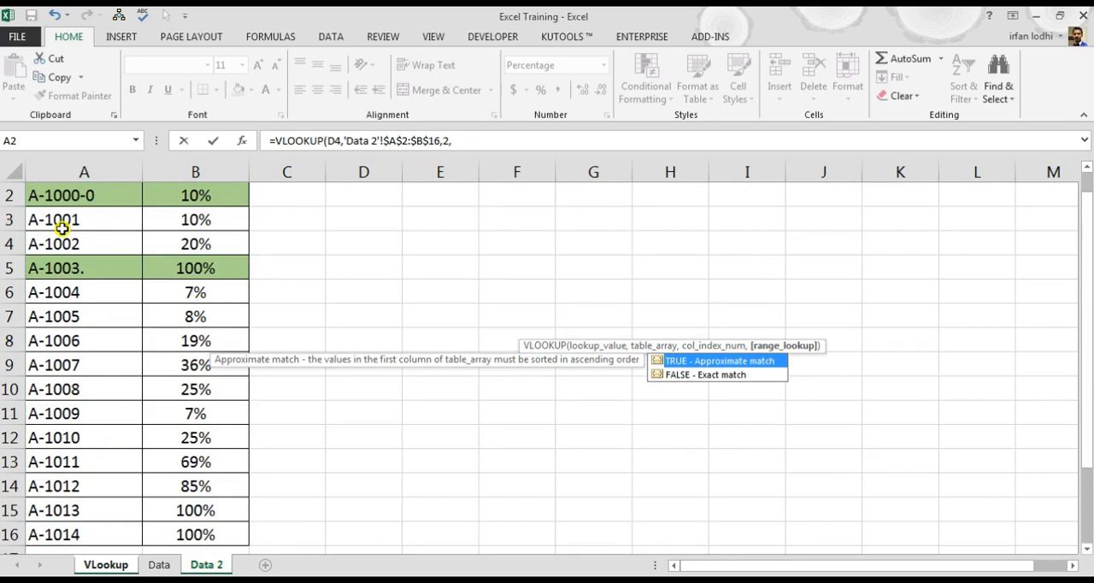
{"action": "type", "text": "0"}
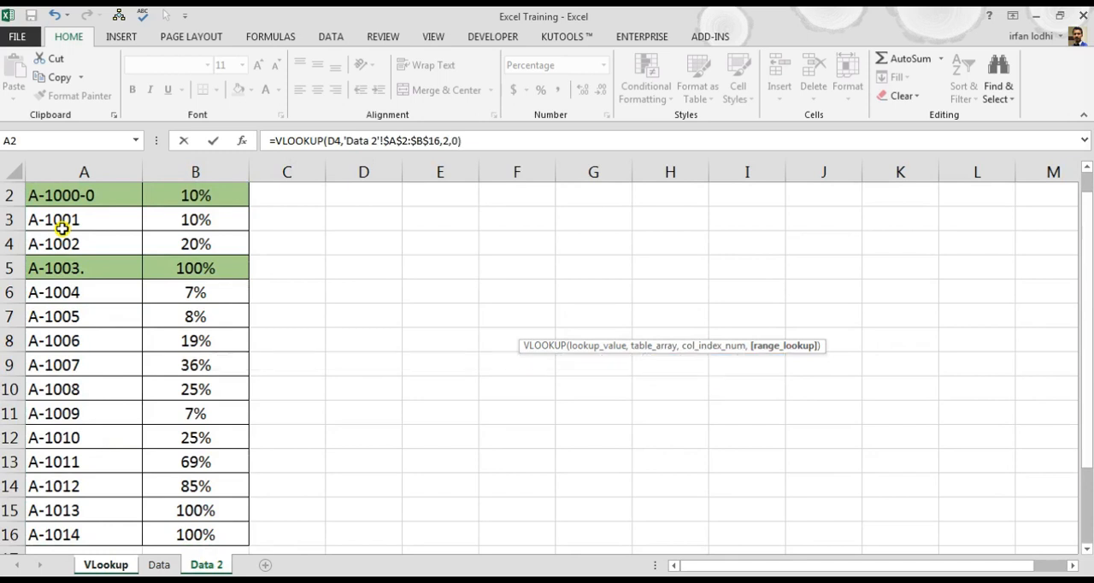
- Complete the E4 formula with column index 2 and range lookup 0 for an exact match
{"action": "key", "text": "Return"}
- Fill the VLOOKUP formula in E4 down through E6 in the Planned % column
{"action": "key", "text": "Up"}
{"action": "key", "text": "Up"}
{"action": "left_click", "coordinate": [607, 317]}
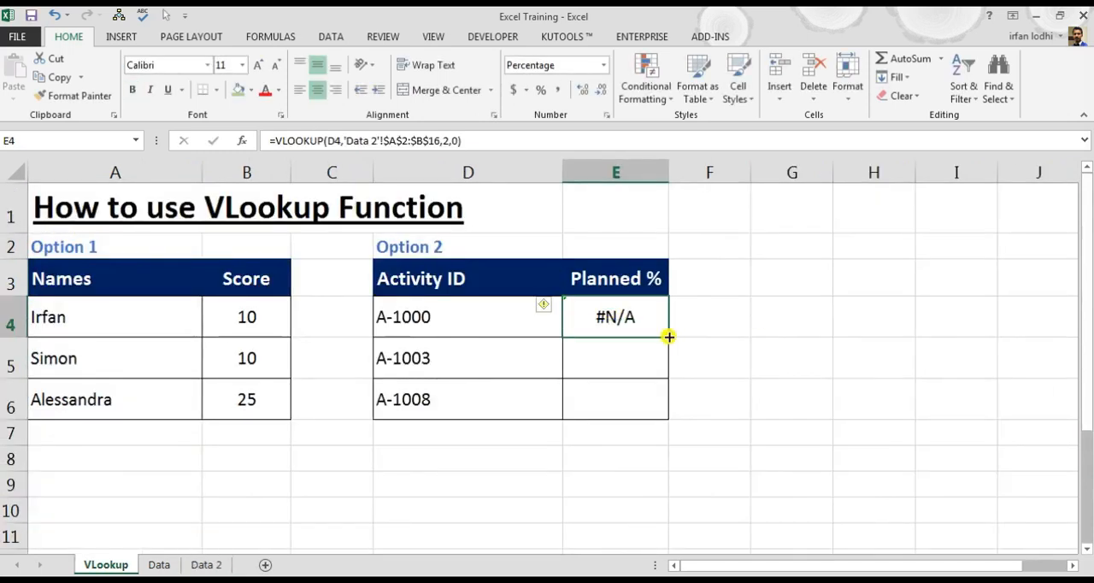
{"action": "left_click_drag", "start_coordinate": [668, 337], "coordinate": [669, 406]}
- Check the Planned % results for activities A-1000 and A-1008 against their activity IDs
{"action": "left_click", "coordinate": [442, 310]}
{"action": "left_click", "coordinate": [638, 327]}
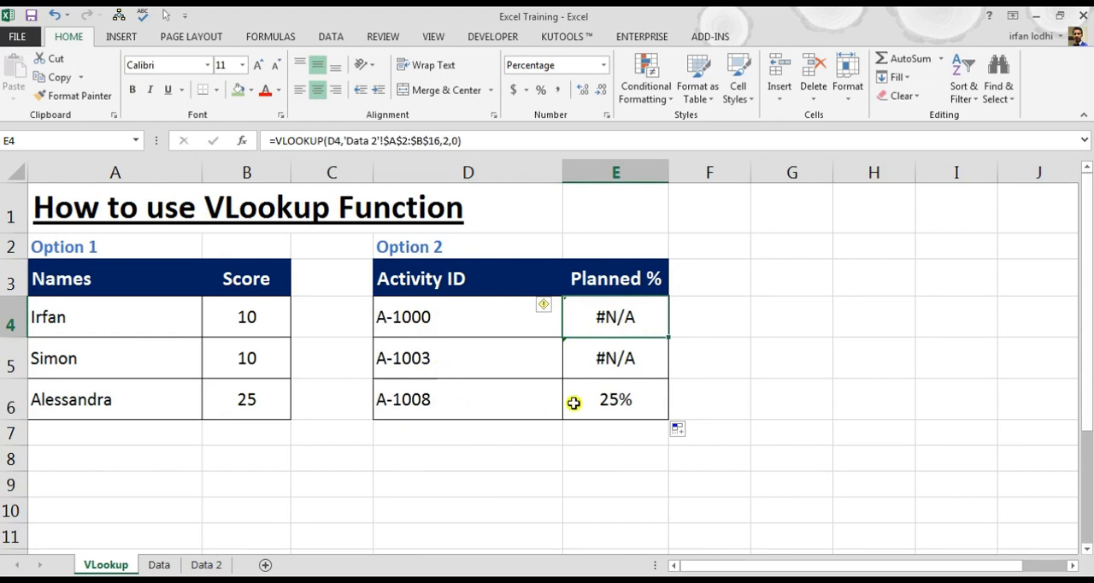
{"action": "left_click", "coordinate": [610, 405]}
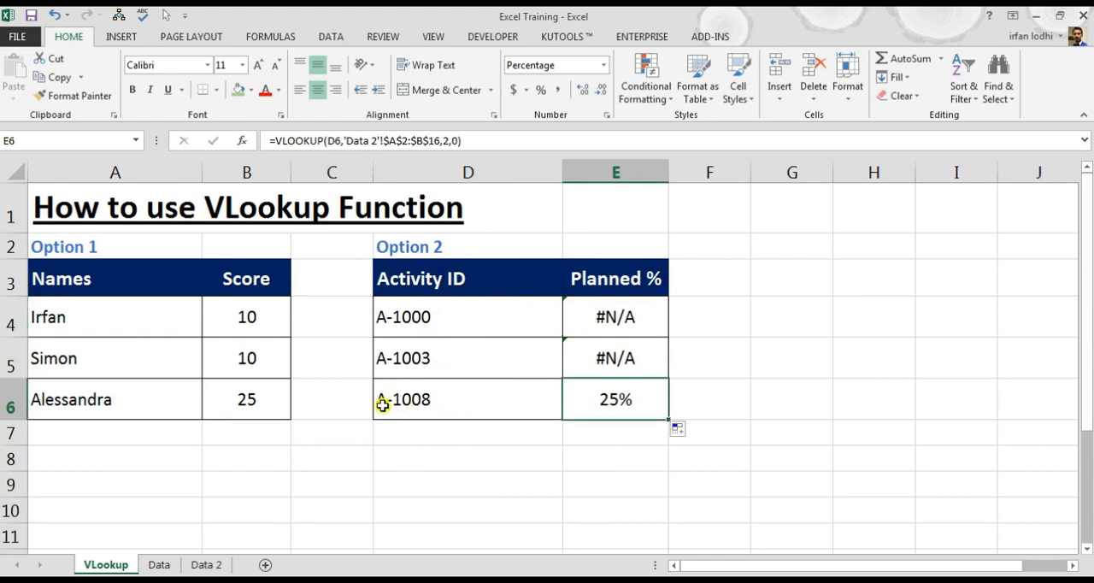
{"action": "left_click", "coordinate": [441, 326]}
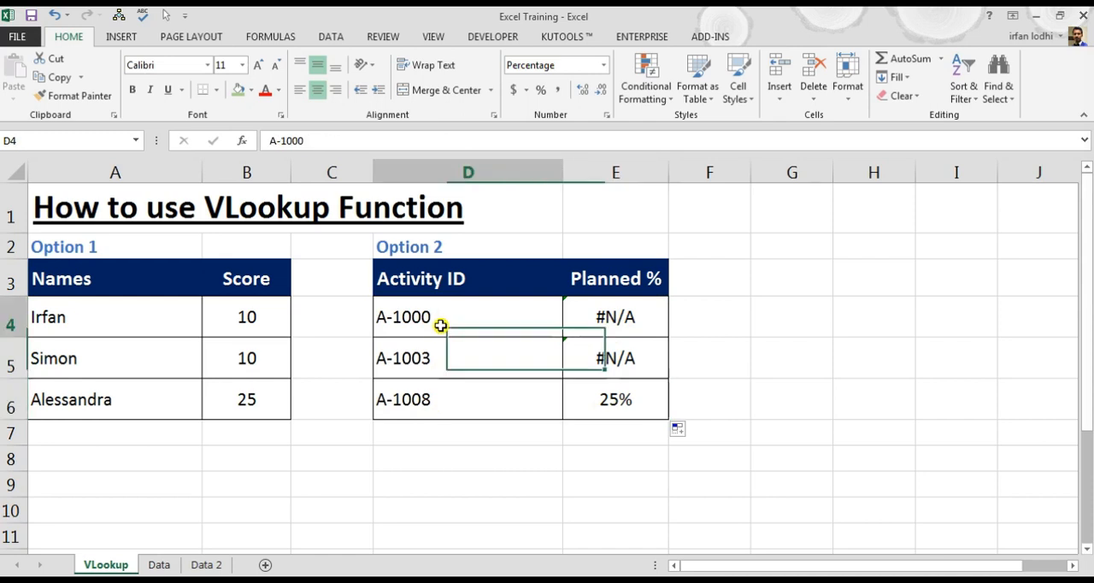
- Append the wildcard &"*" to the D4 lookup value in E4's VLOOKUP formula for a partial match
{"action": "left_click", "coordinate": [626, 325]}
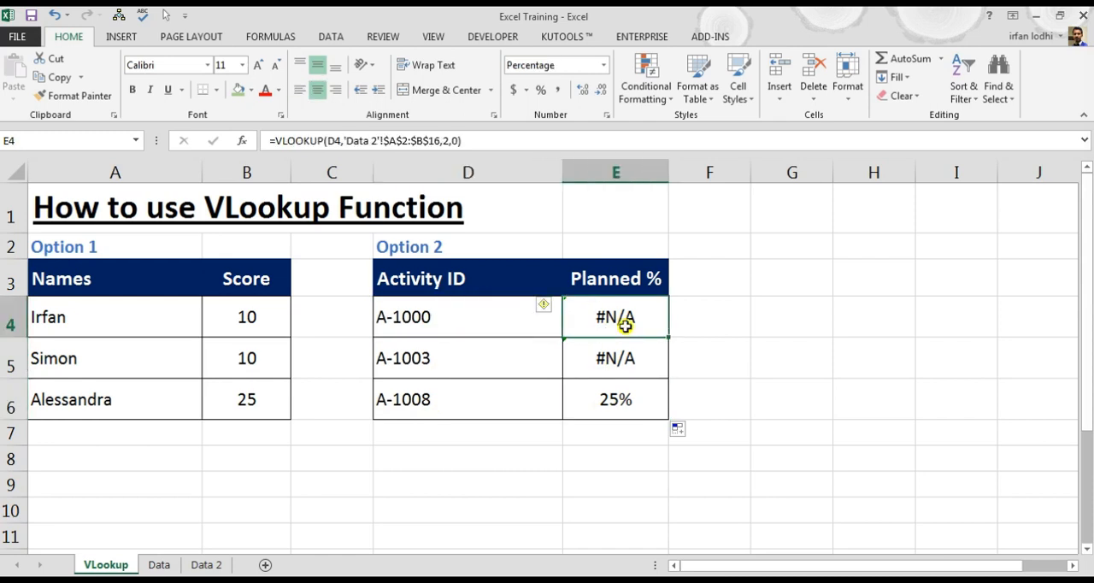
{"action": "left_click", "coordinate": [339, 142]}
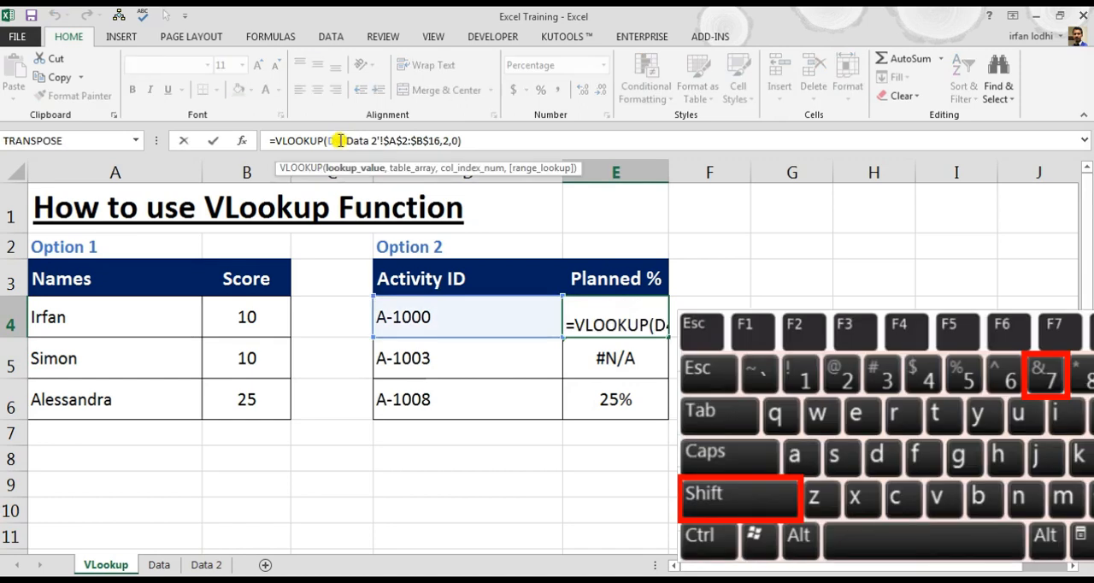
{"action": "type", "text": "&"}
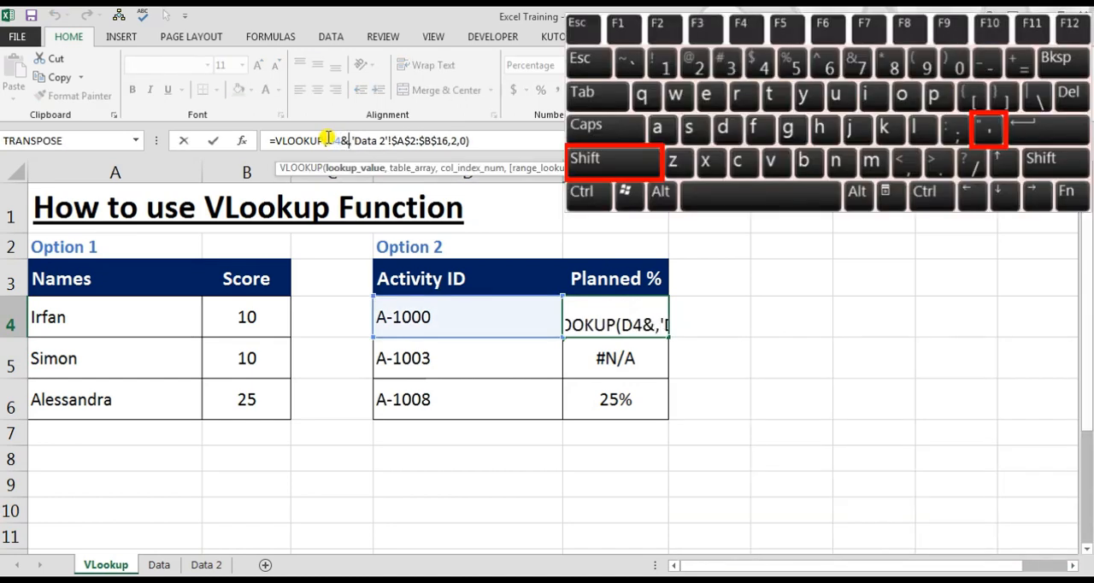
{"action": "type", "text": "\""}
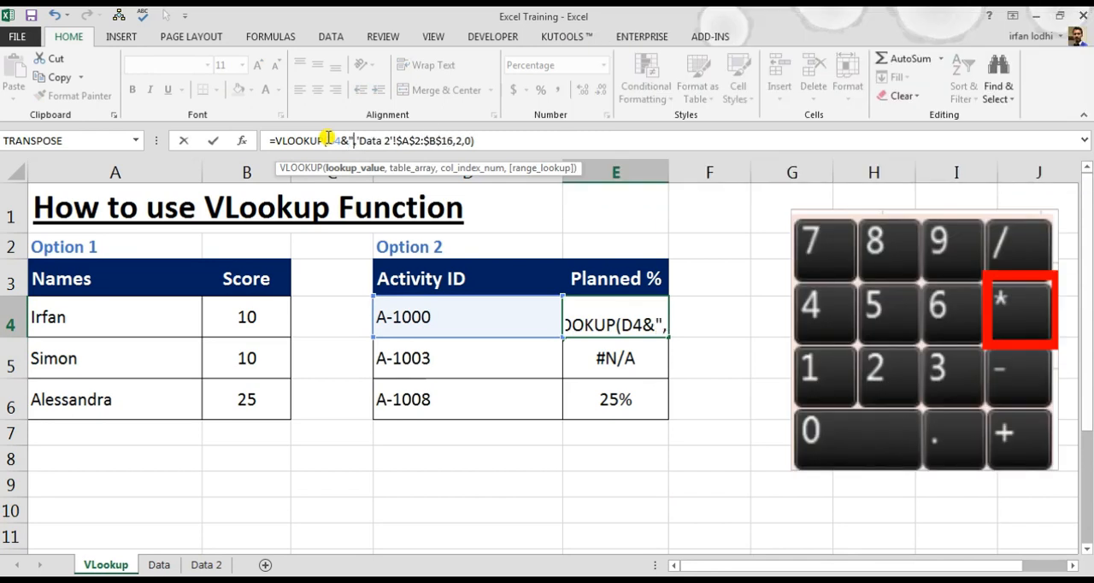
{"action": "type", "text": "*"}
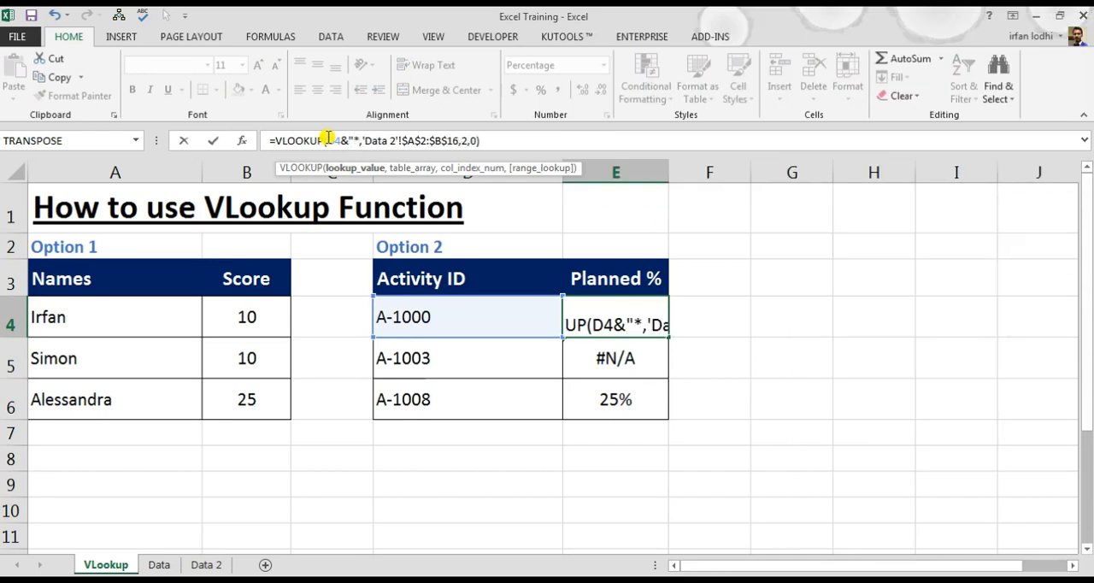
{"action": "type", "text": "\""}
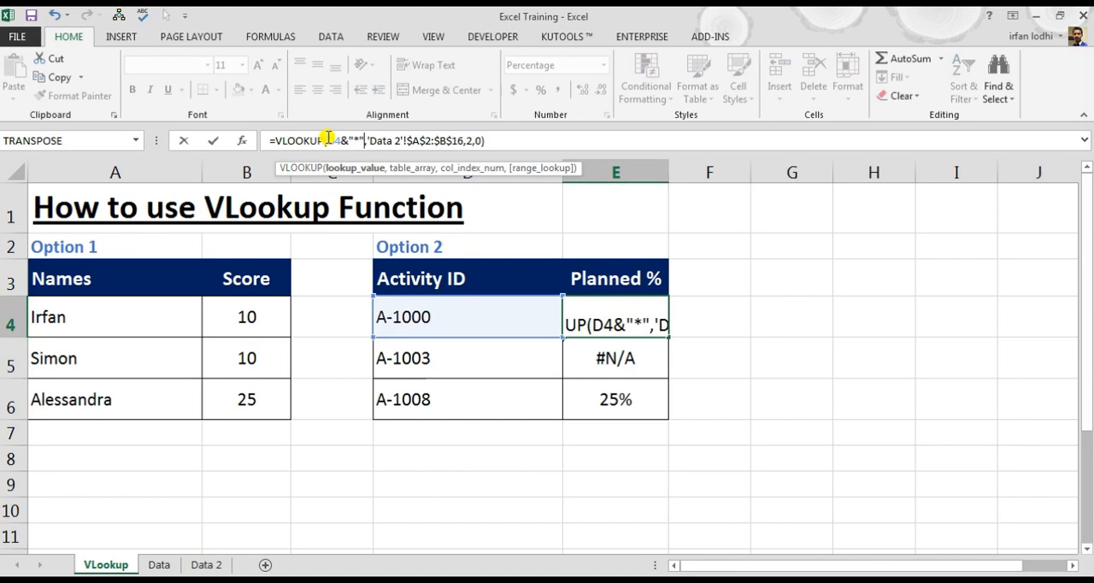
{"action": "key", "text": "Return"}
- Fill the wildcard VLOOKUP formula from E4 down through E6 and check the results against the activity IDs
{"action": "left_click", "coordinate": [647, 306]}
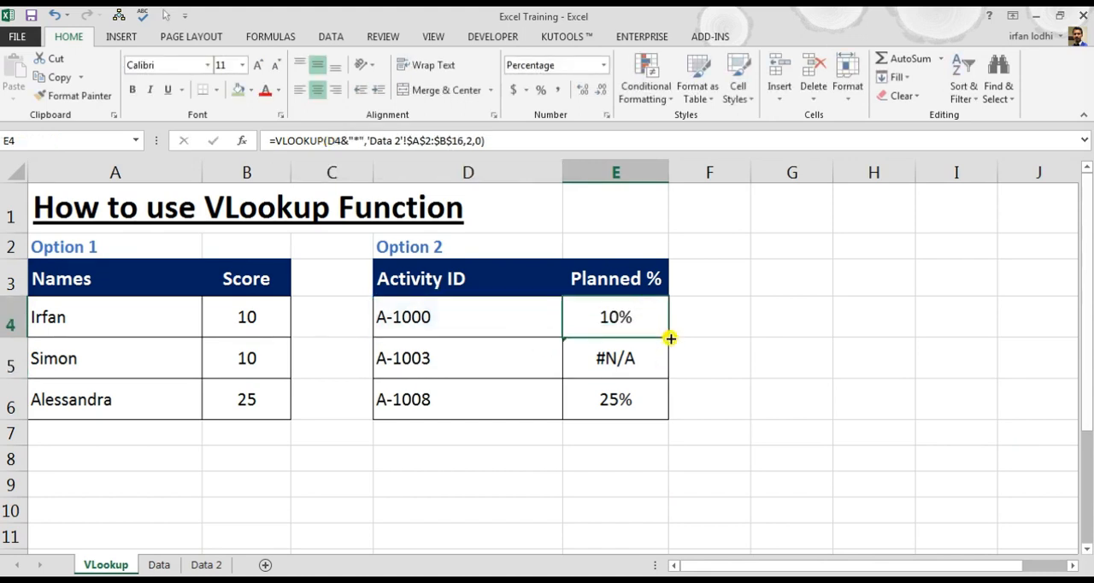
{"action": "left_click_drag", "start_coordinate": [671, 339], "coordinate": [659, 421]}
{"action": "left_click", "coordinate": [513, 361]}
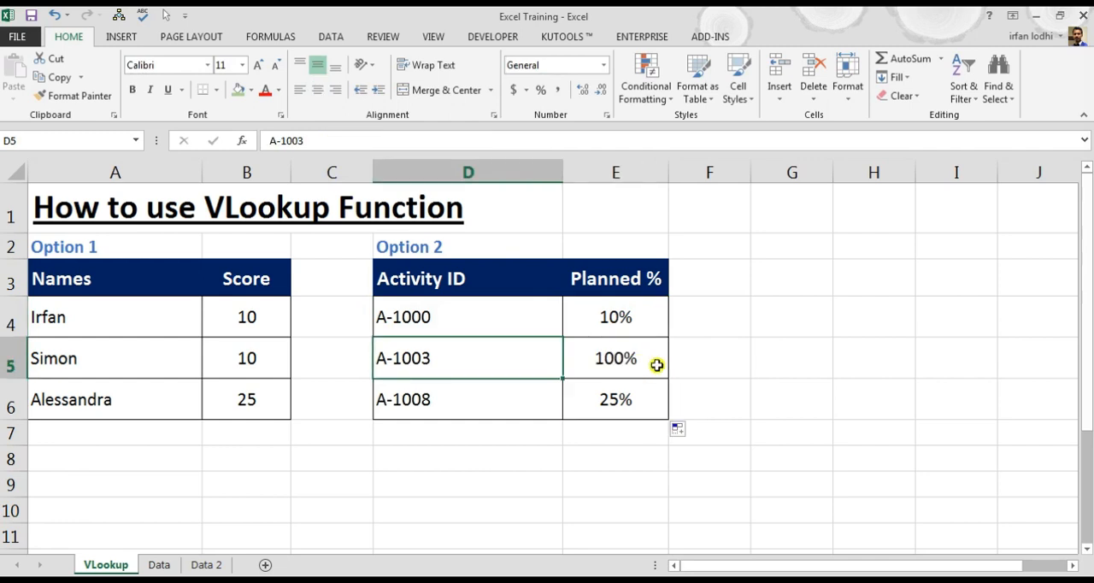
{"action": "left_click", "coordinate": [656, 365]}
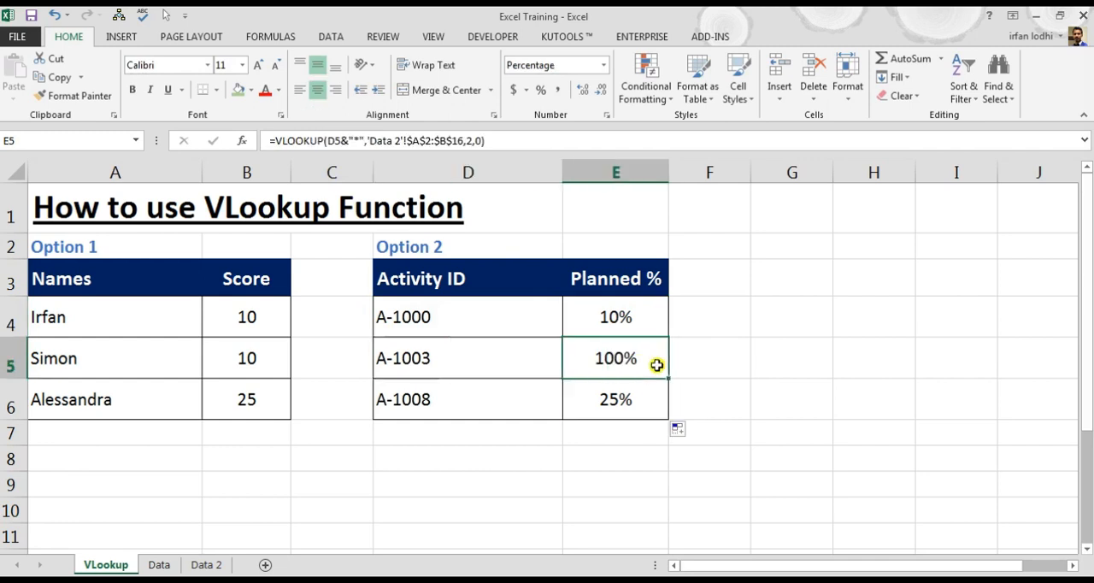
{"action": "left_click", "coordinate": [452, 361]}
{"action": "left_click", "coordinate": [434, 315]}
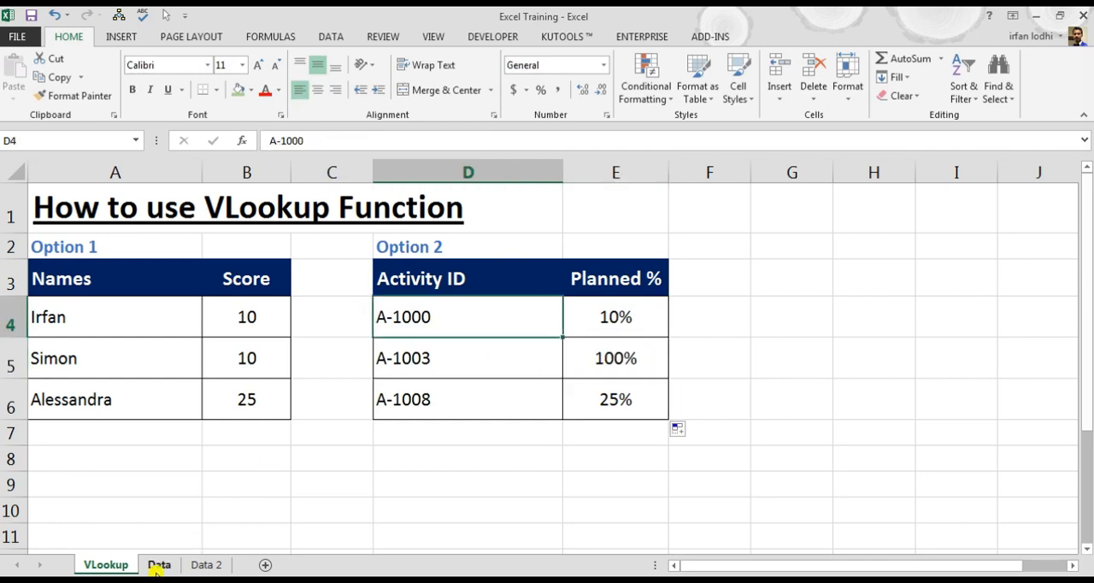
- On the Data 2 sheet, set the Planned % of activity A-1000-0 to 50%
{"action": "left_click", "coordinate": [205, 564]}
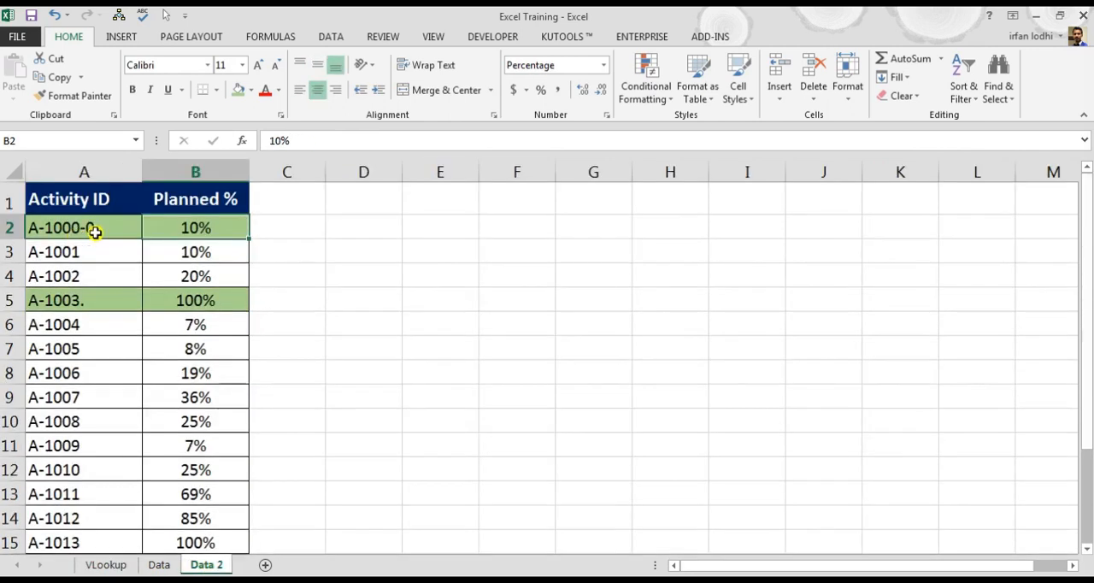
{"action": "type", "text": "50"}
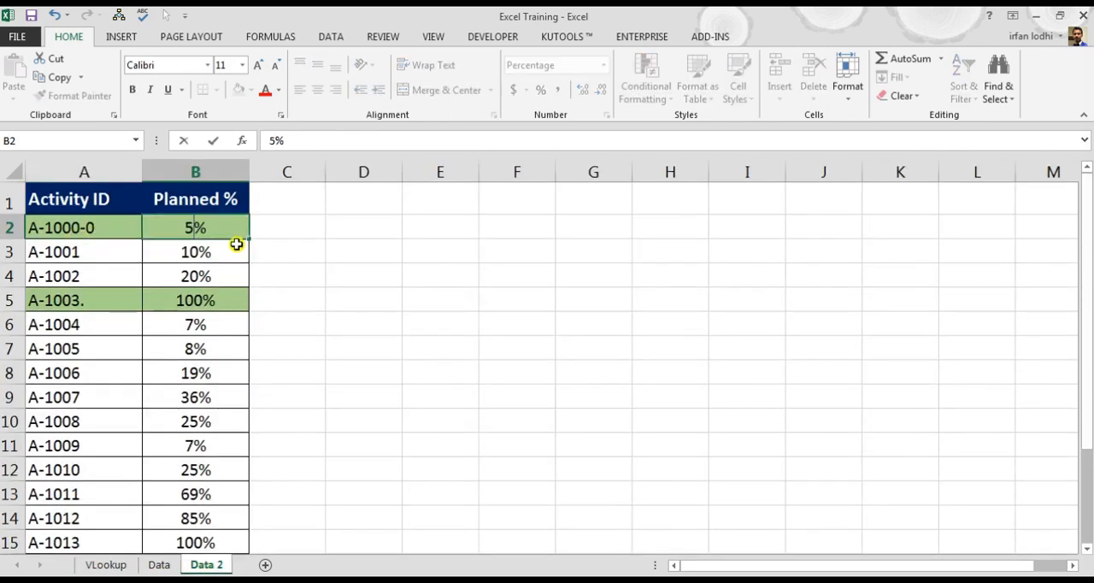
{"action": "key", "text": "Return"}
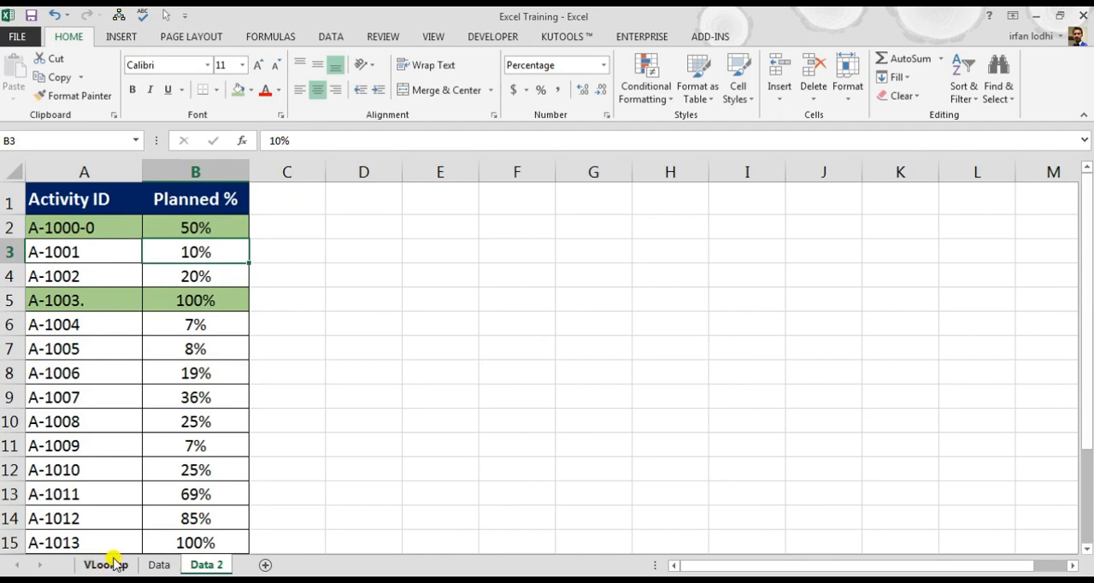
- Check the Planned % result for activity A-1000 on the VLookup sheet
{"action": "left_click", "coordinate": [107, 564]}
{"action": "left_click", "coordinate": [637, 323]}
{"action": "key", "text": "Left"}
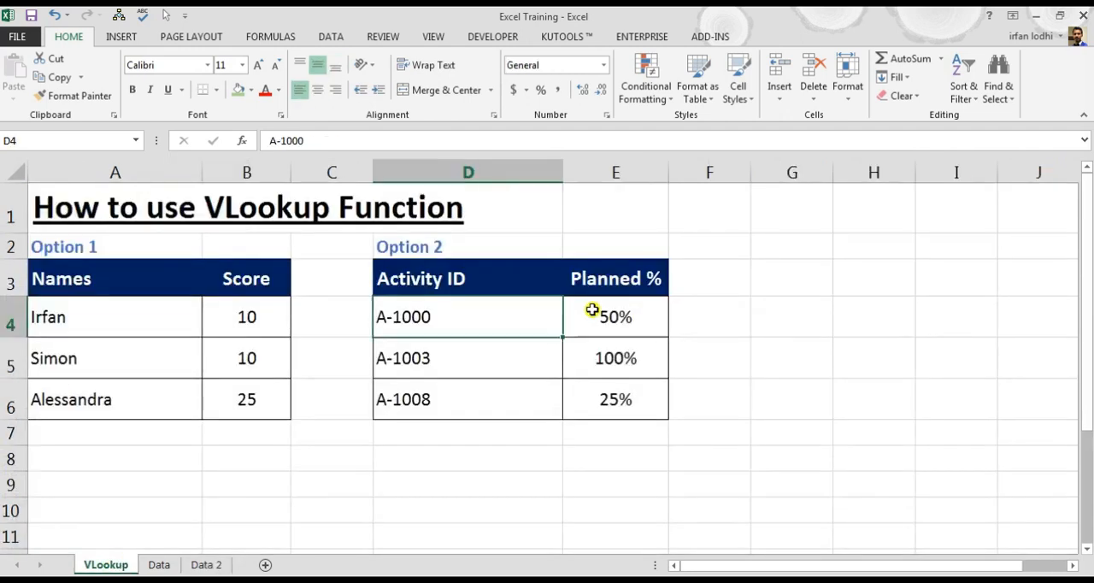
{"action": "key", "text": "Right"}
- Compare the Option 2 activity IDs in D4:D6 with the corresponding IDs on the Data 2 sheet
{"action": "left_click_drag", "start_coordinate": [435, 316], "coordinate": [439, 391]}
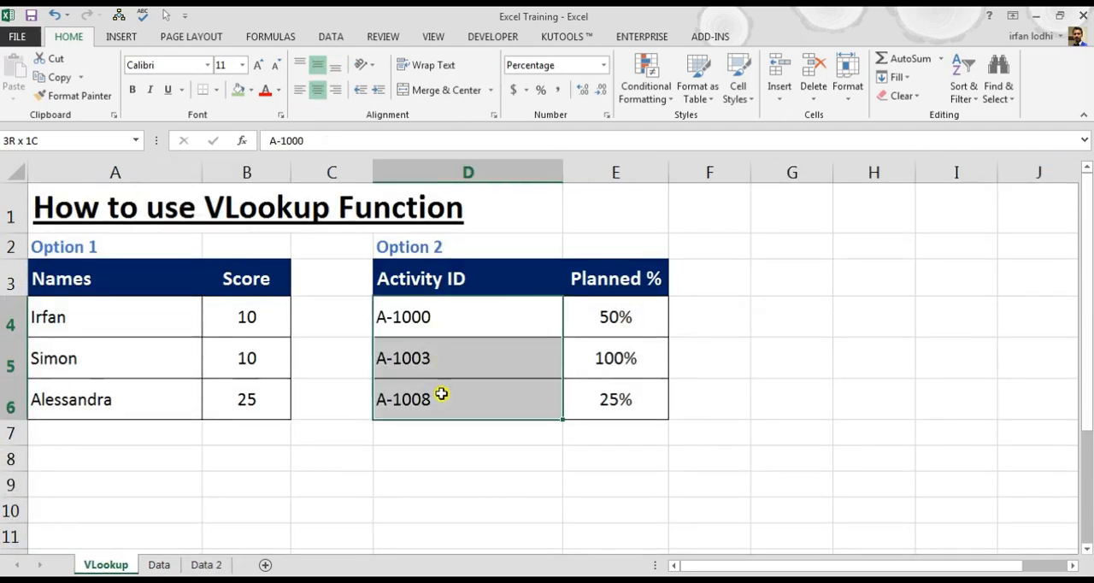
{"action": "left_click_drag", "start_coordinate": [435, 322], "coordinate": [440, 407]}
{"action": "left_click", "coordinate": [211, 564]}
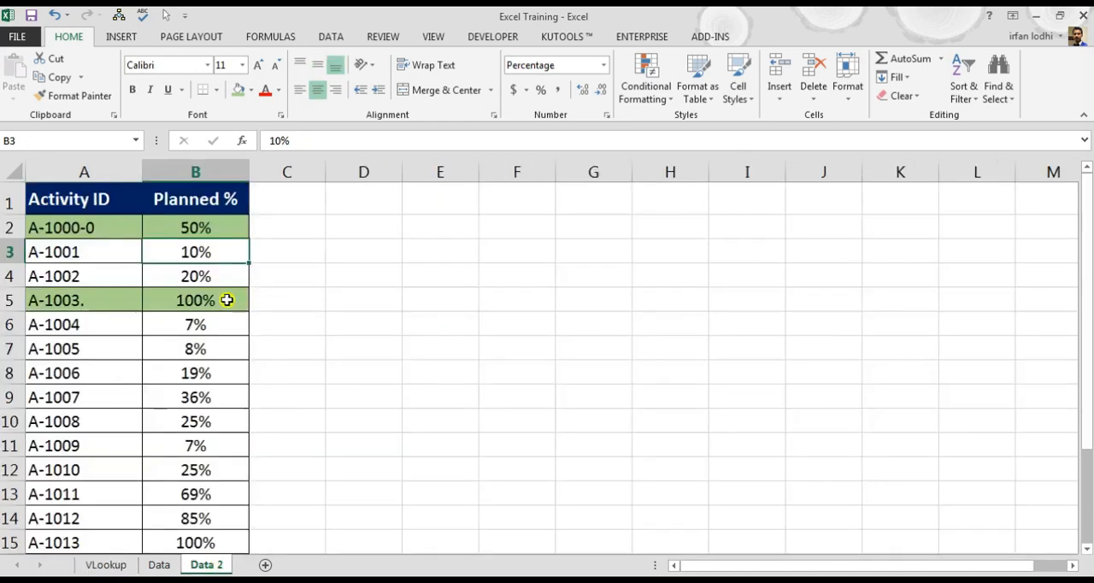
{"action": "left_click", "coordinate": [103, 229]}
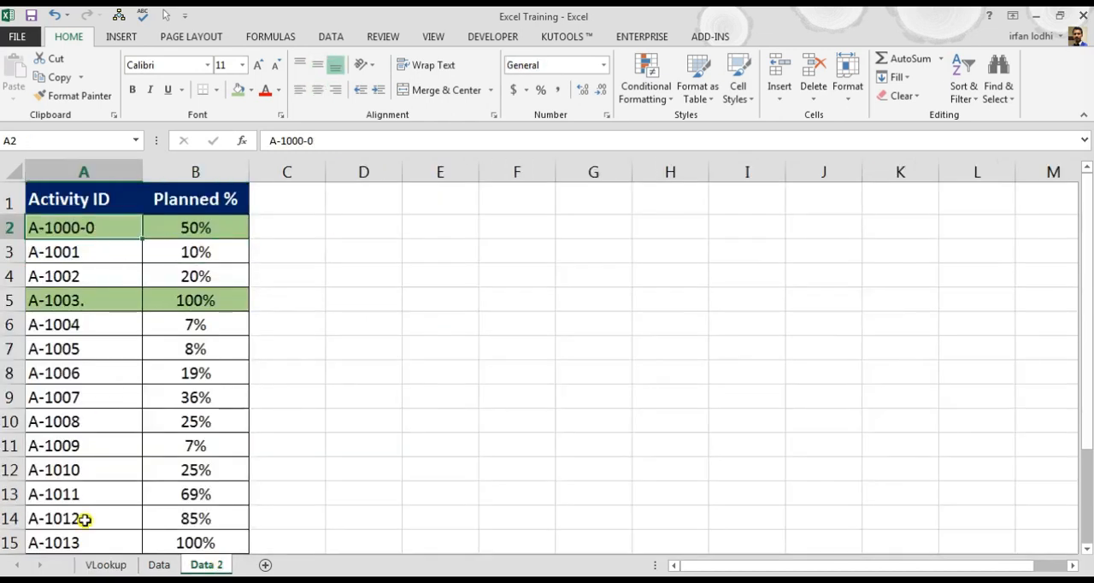
{"action": "left_click", "coordinate": [115, 564]}
{"action": "left_click", "coordinate": [473, 316]}
- Set the Planned % of activity A-1003. on the Data 2 sheet to 10% and check E5 on the VLookup sheet
{"action": "left_click", "coordinate": [206, 565]}
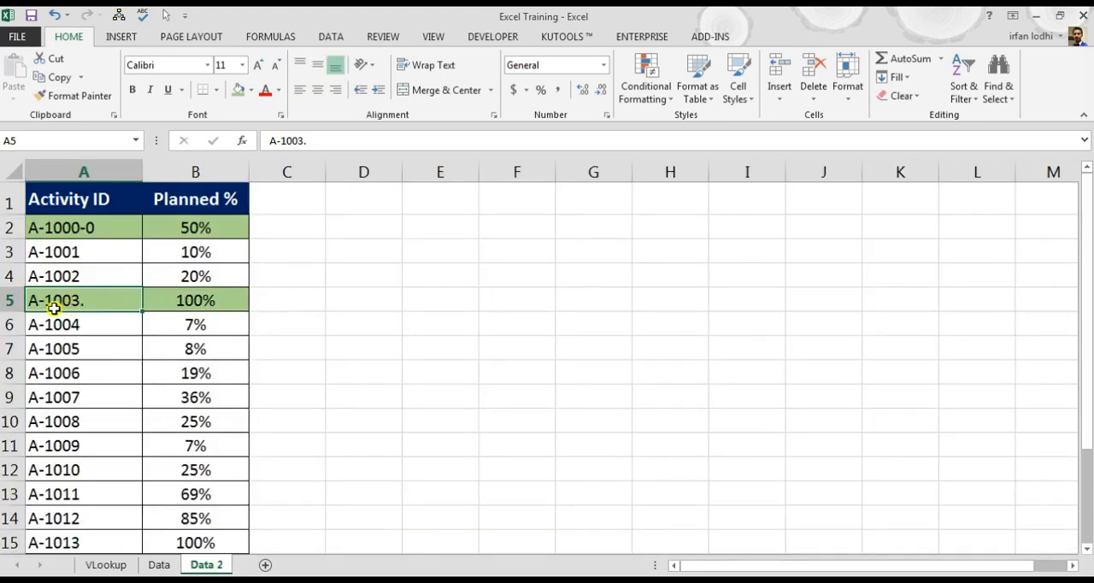
{"action": "left_click", "coordinate": [220, 302]}
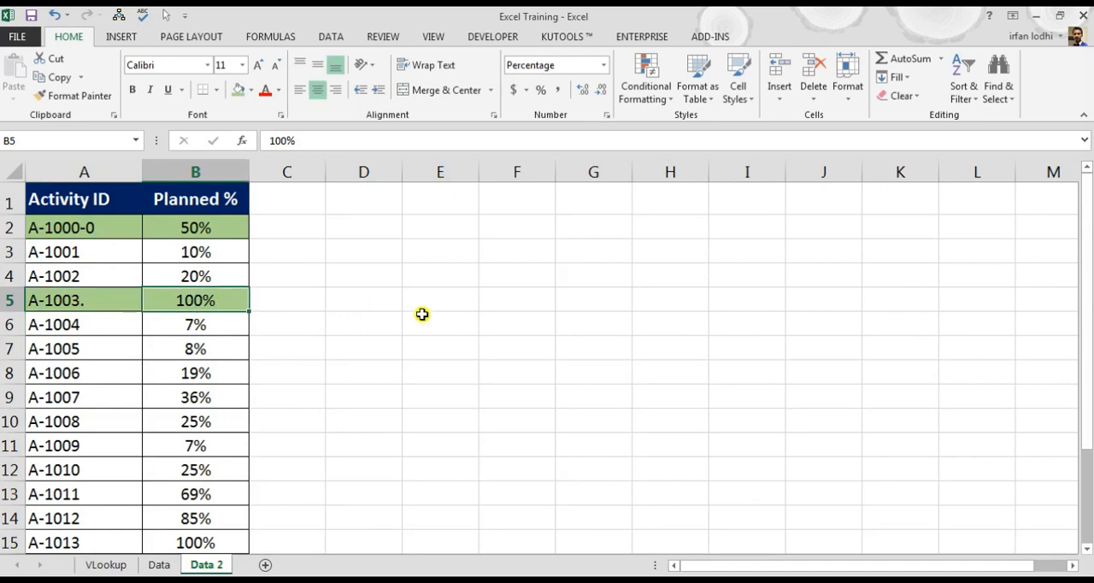
{"action": "type", "text": "10"}
{"action": "key", "text": "Return"}
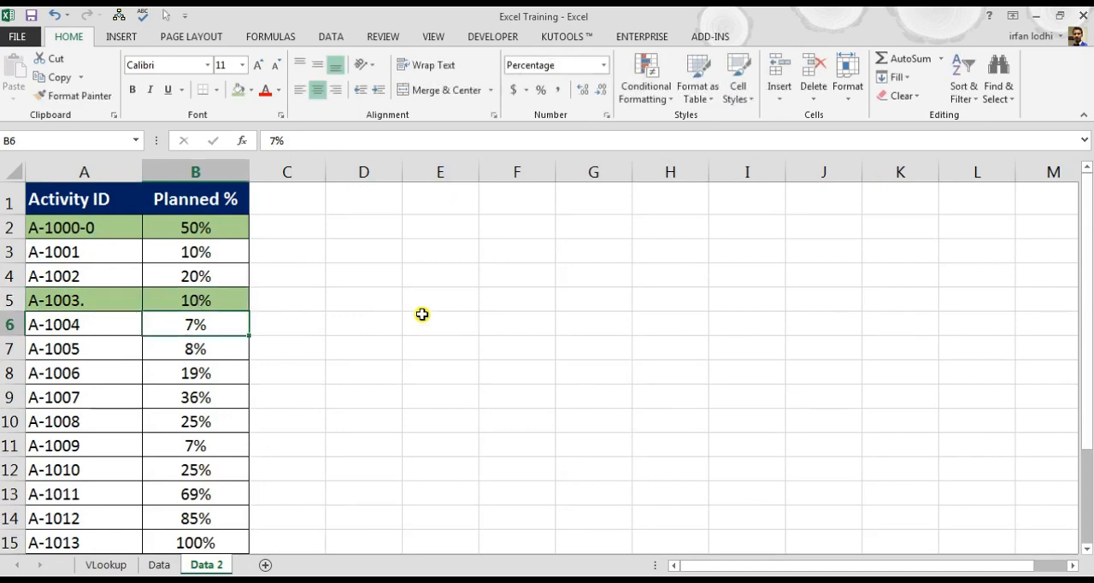
{"action": "left_click", "coordinate": [114, 567]}
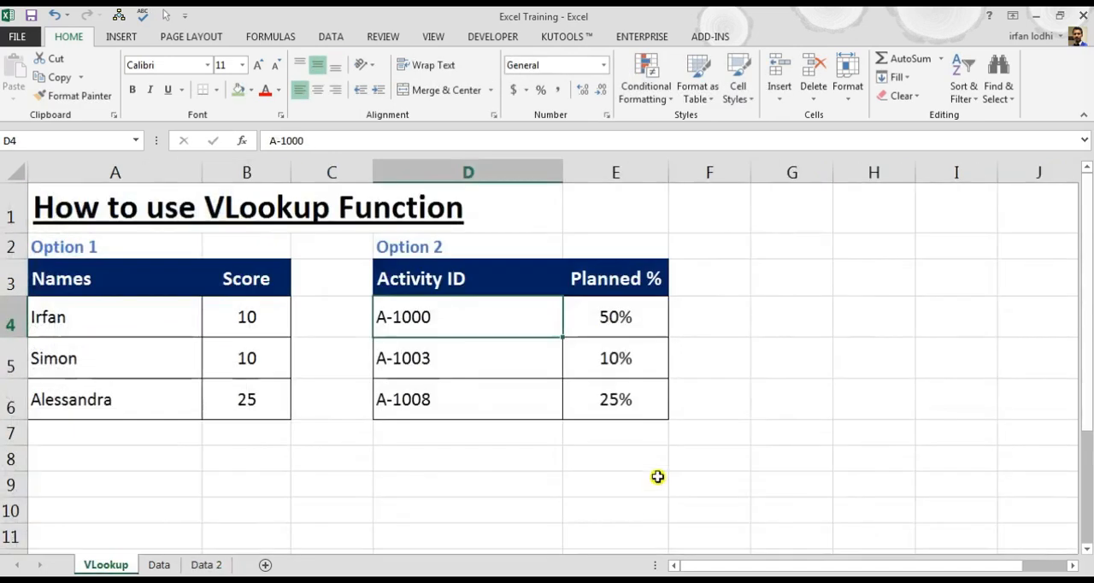
{"action": "left_click", "coordinate": [628, 357]}
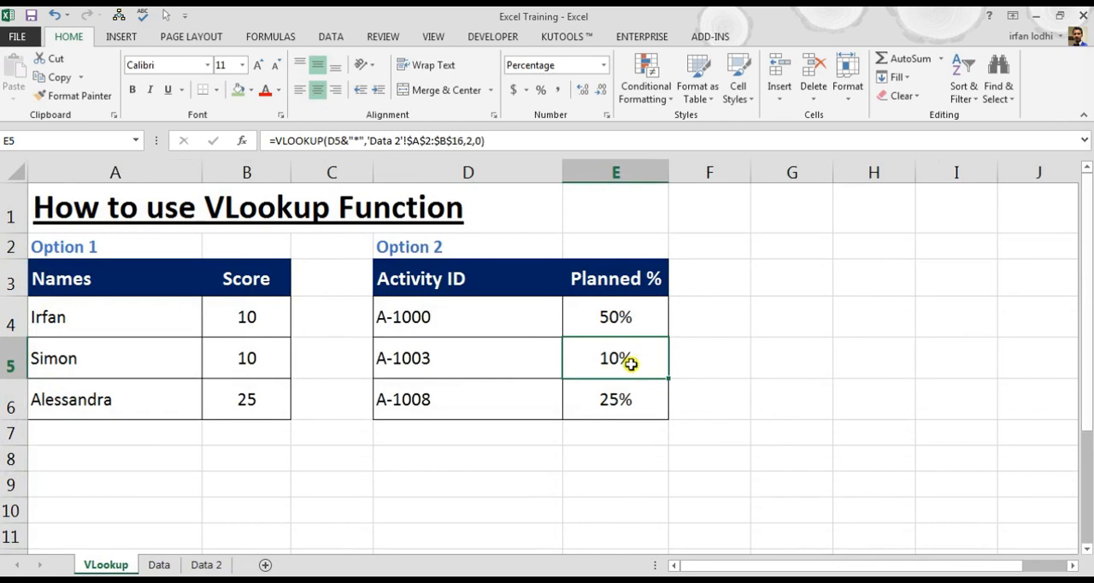